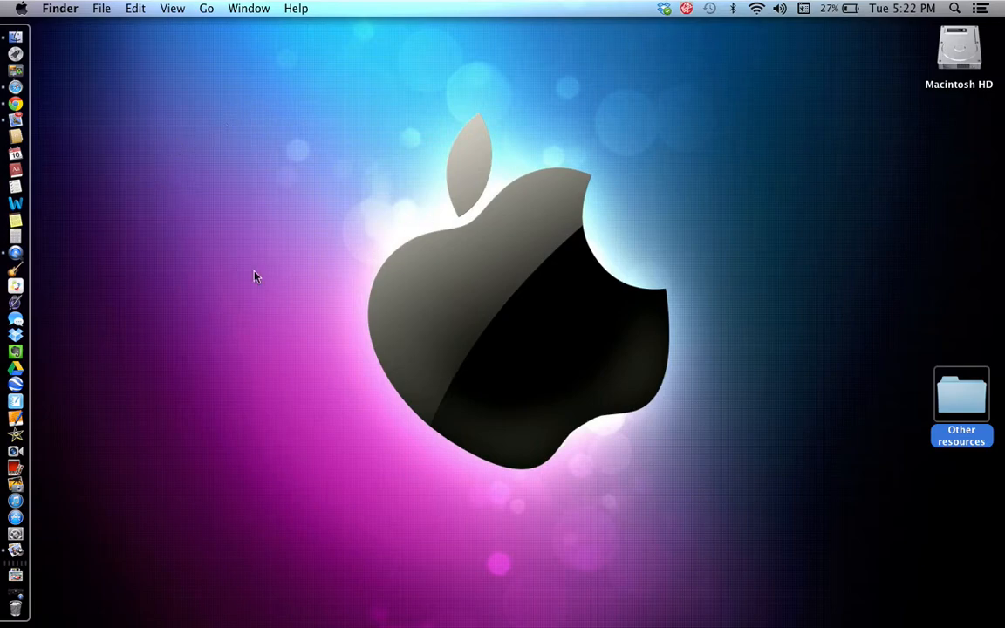
Step: Create a new folder on the desktop and name it Demo
{"action": "left_click", "coordinate": [103, 9]}
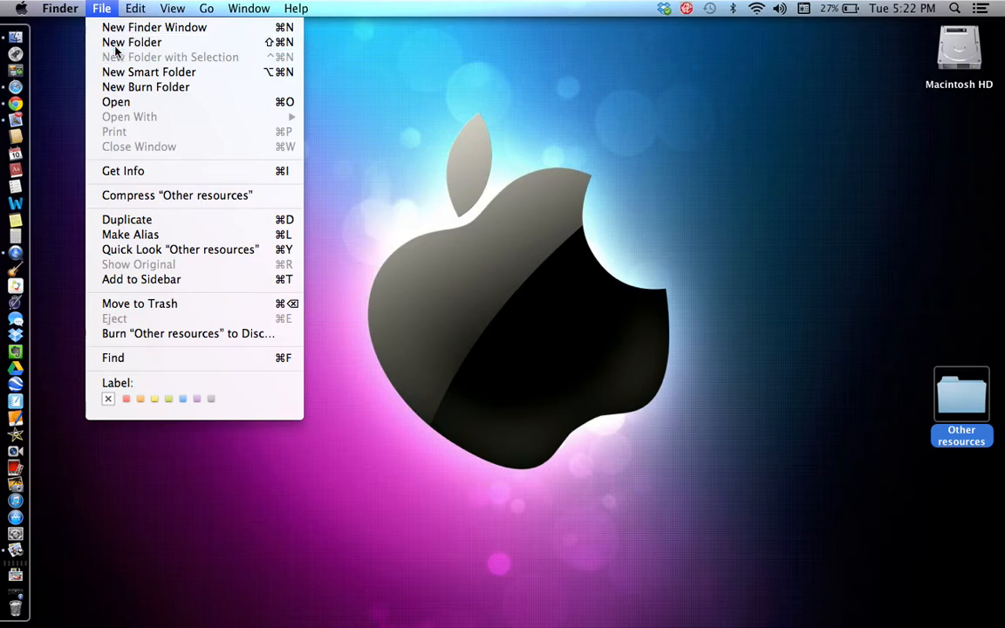
{"action": "left_click", "coordinate": [116, 42]}
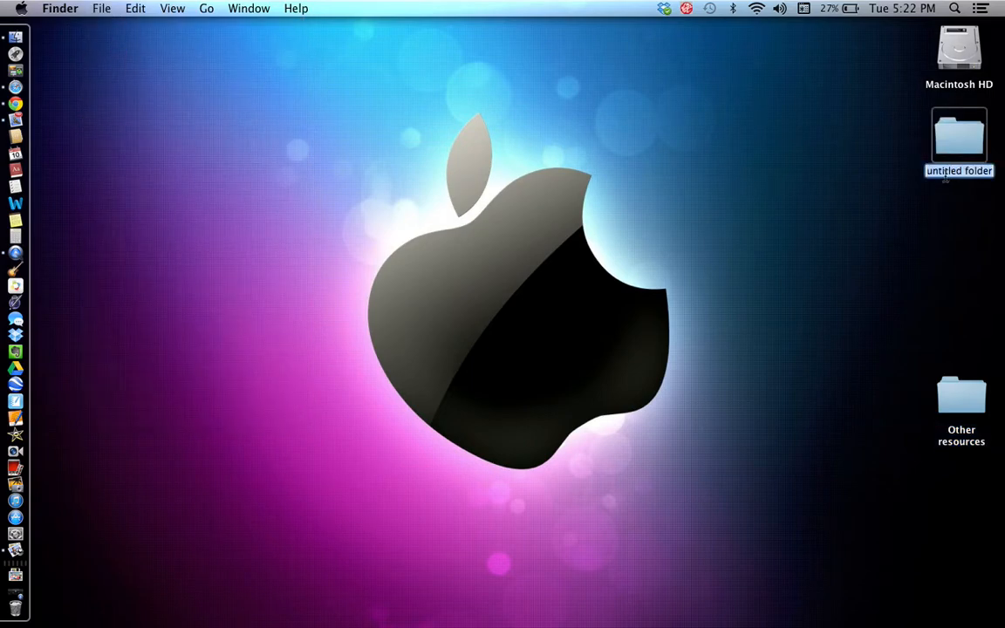
{"action": "type", "text": "Demo"}
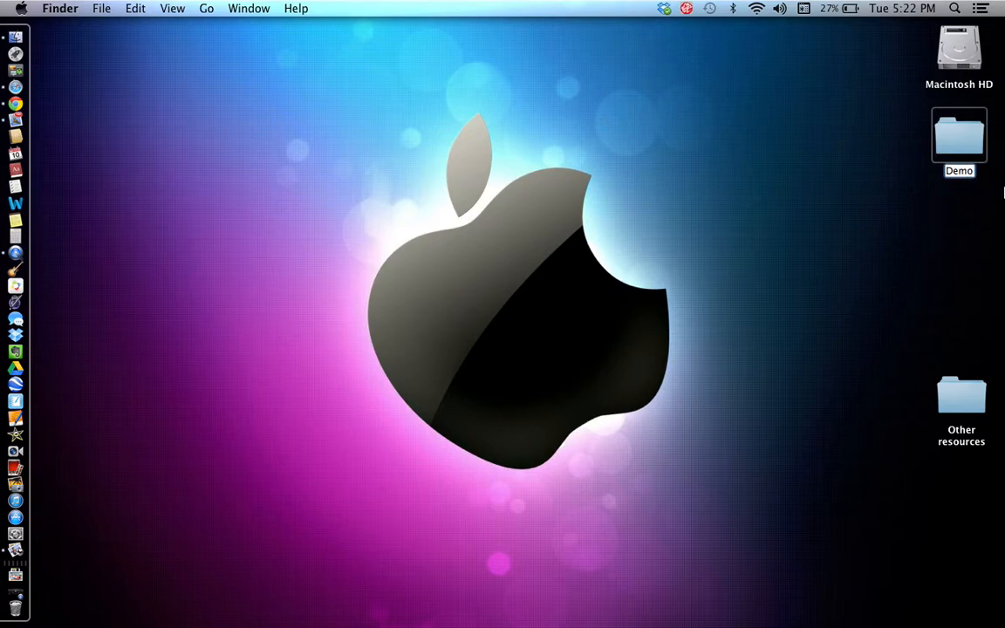
{"action": "key", "text": "Return"}
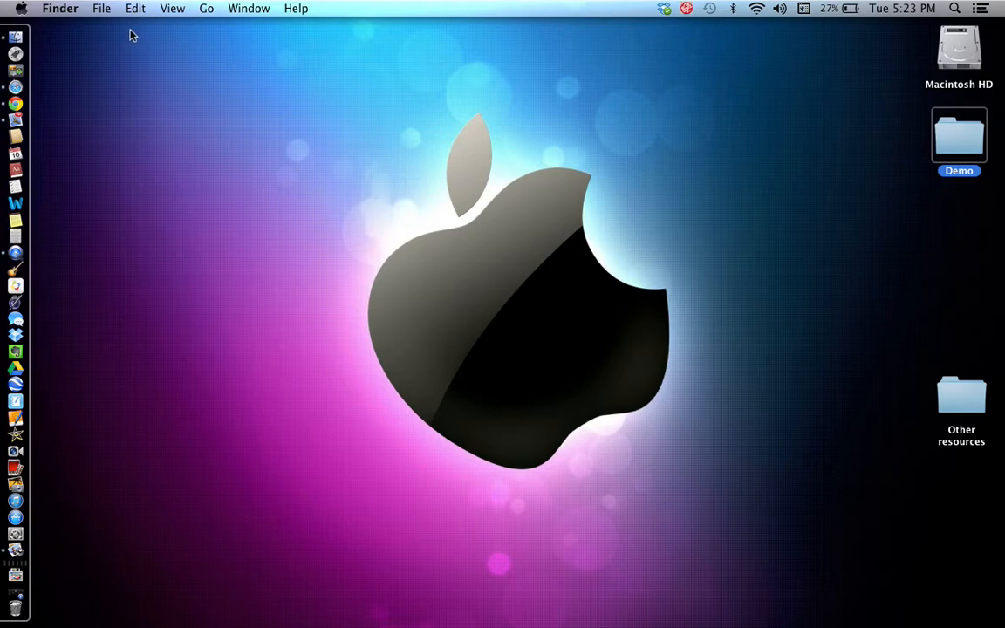
Step: Apply the red label to the Demo folder and deselect it
{"action": "left_click", "coordinate": [102, 11]}
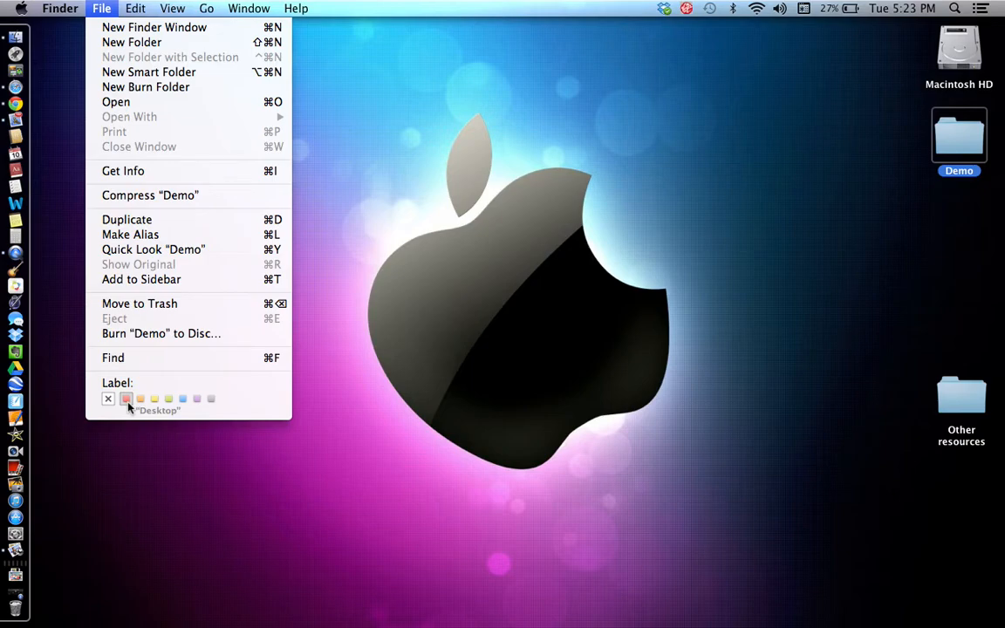
{"action": "left_click", "coordinate": [127, 400]}
{"action": "left_click", "coordinate": [870, 243]}
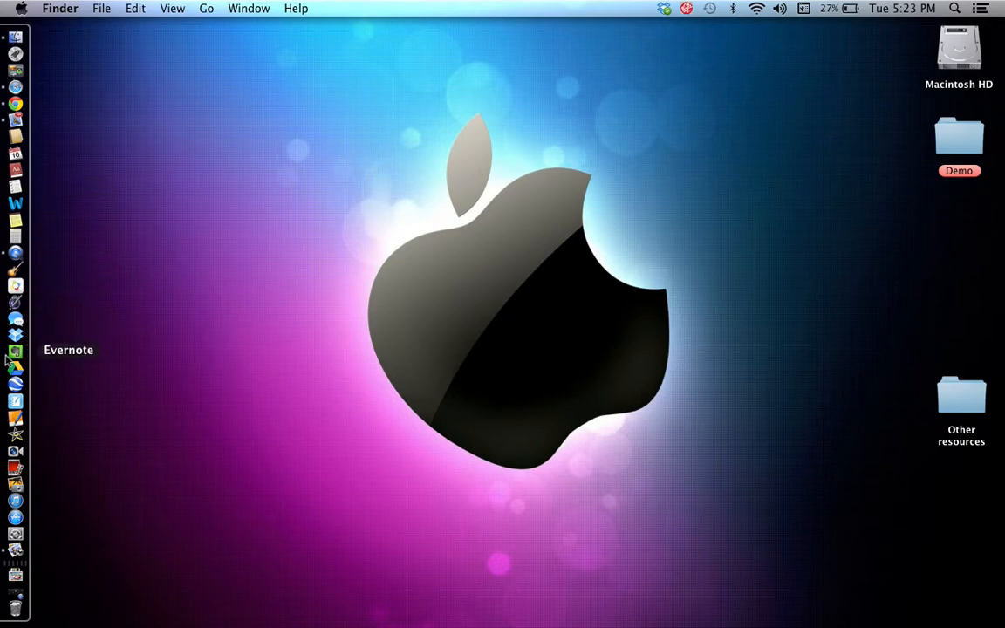
Step: Find Pages.app in the Applications folder, place it in the Dock, and close the Finder window
{"action": "left_click", "coordinate": [61, 13]}
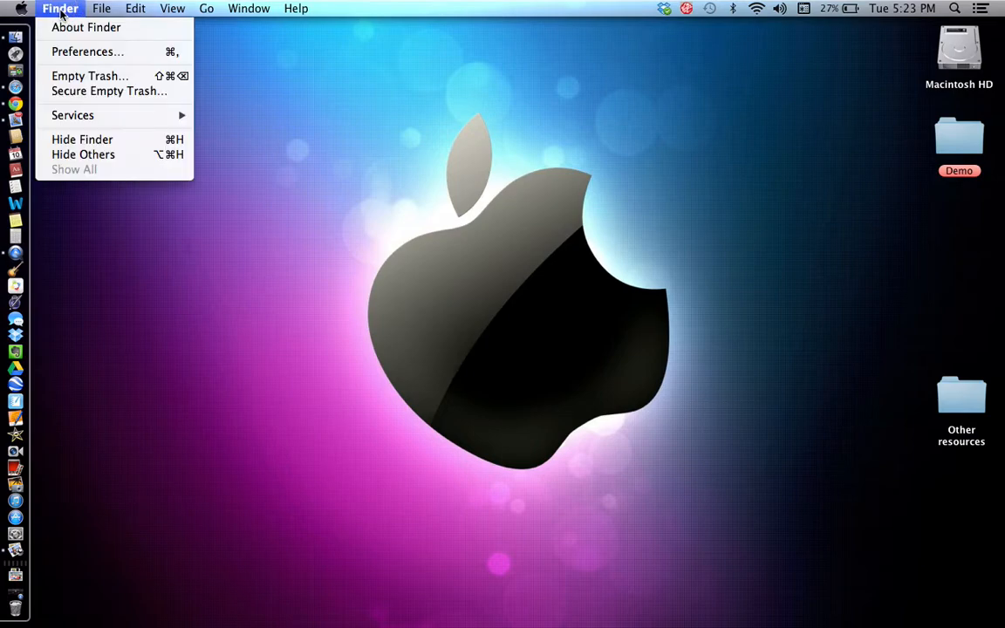
{"action": "left_click", "coordinate": [17, 39]}
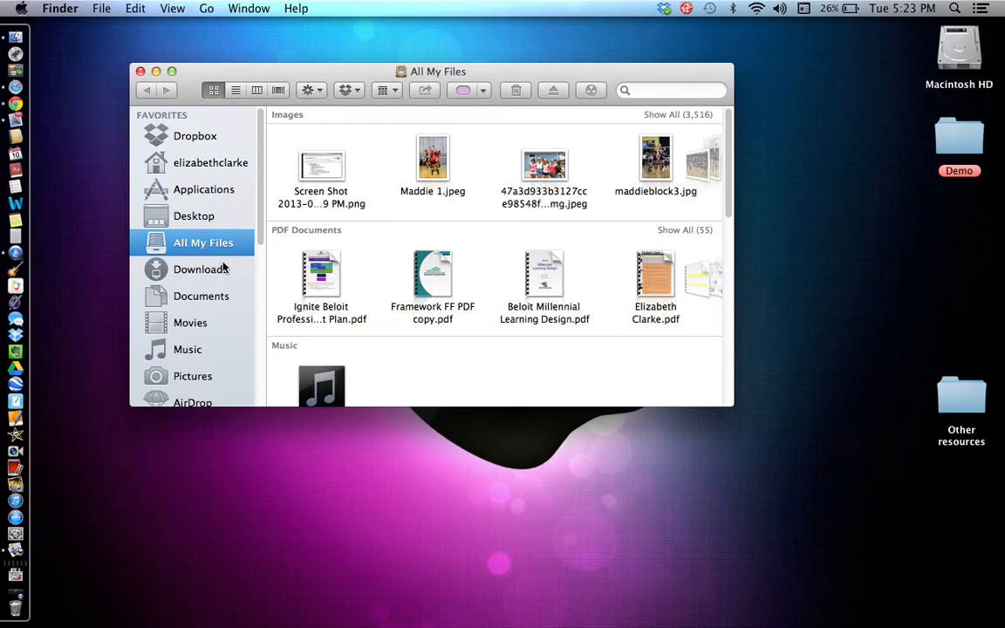
{"action": "left_click", "coordinate": [208, 188]}
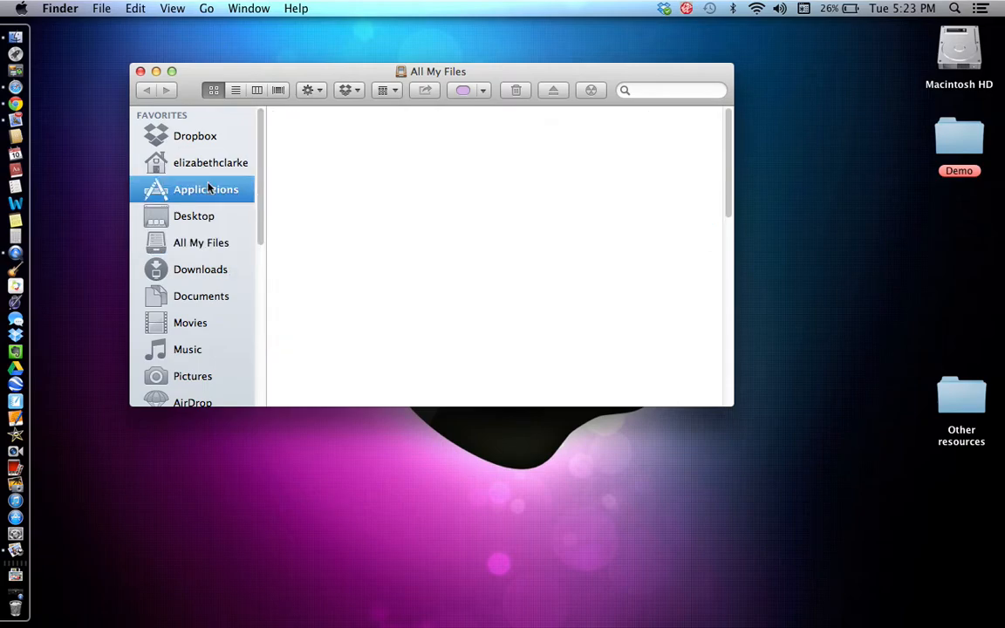
{"action": "scroll", "coordinate": [336, 323], "scroll_direction": "down", "scroll_amount": 10}
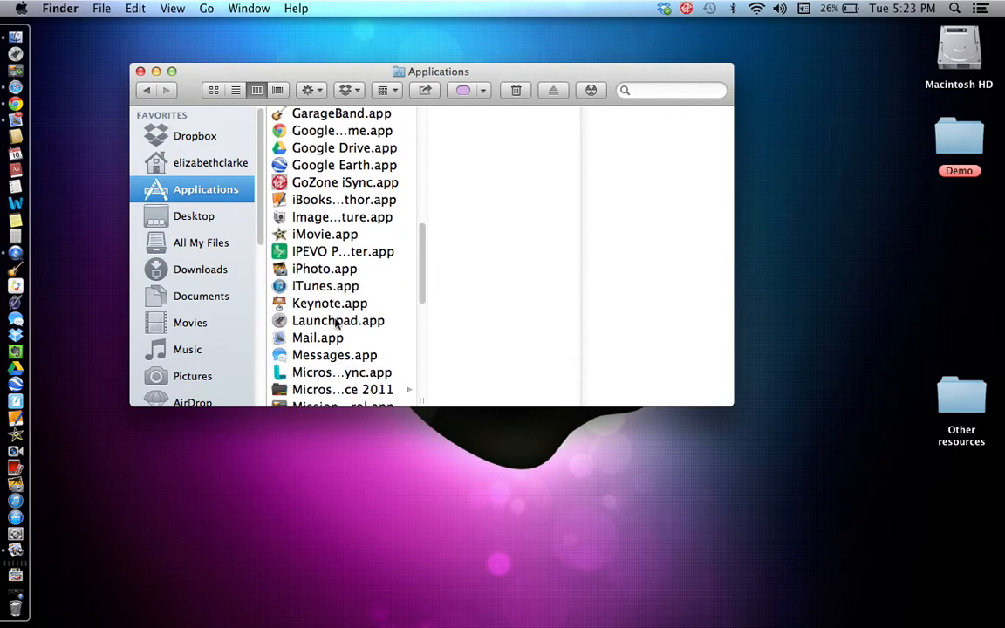
{"action": "scroll", "coordinate": [335, 319], "scroll_direction": "down", "scroll_amount": 5}
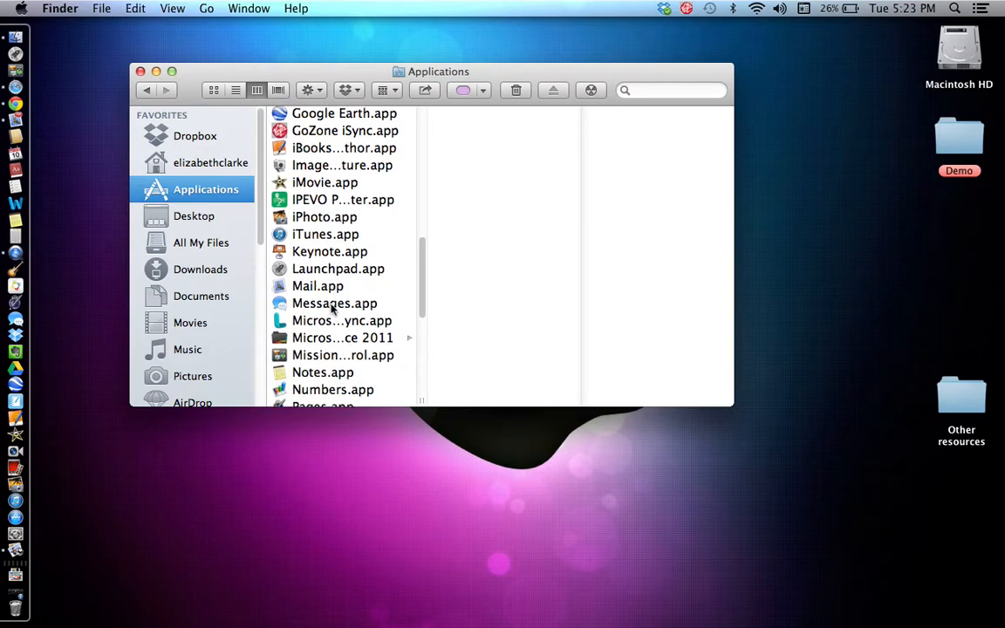
{"action": "left_click_drag", "start_coordinate": [287, 264], "coordinate": [28, 269]}
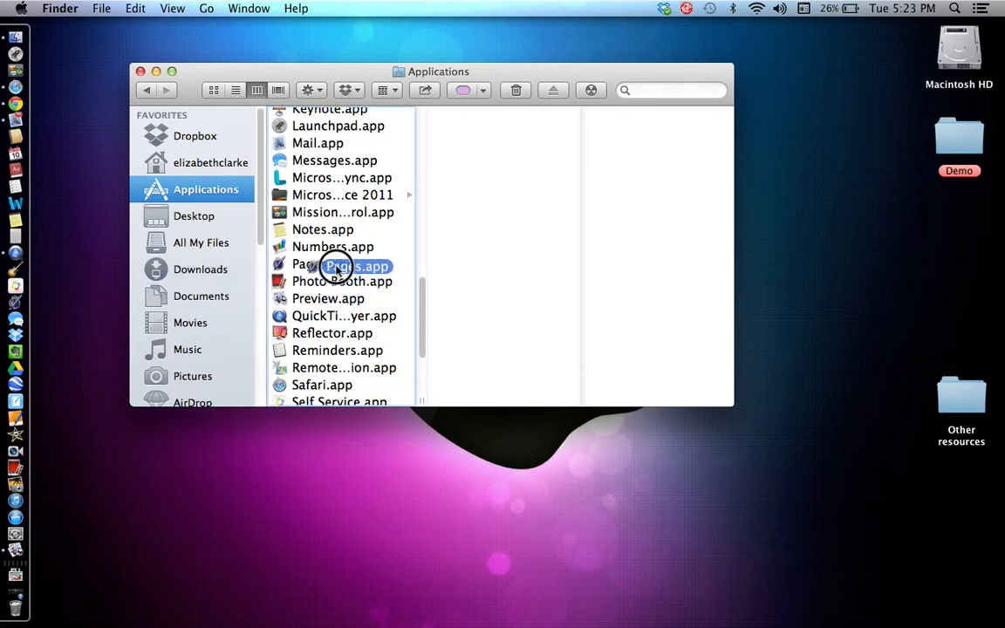
{"action": "left_click", "coordinate": [140, 70]}
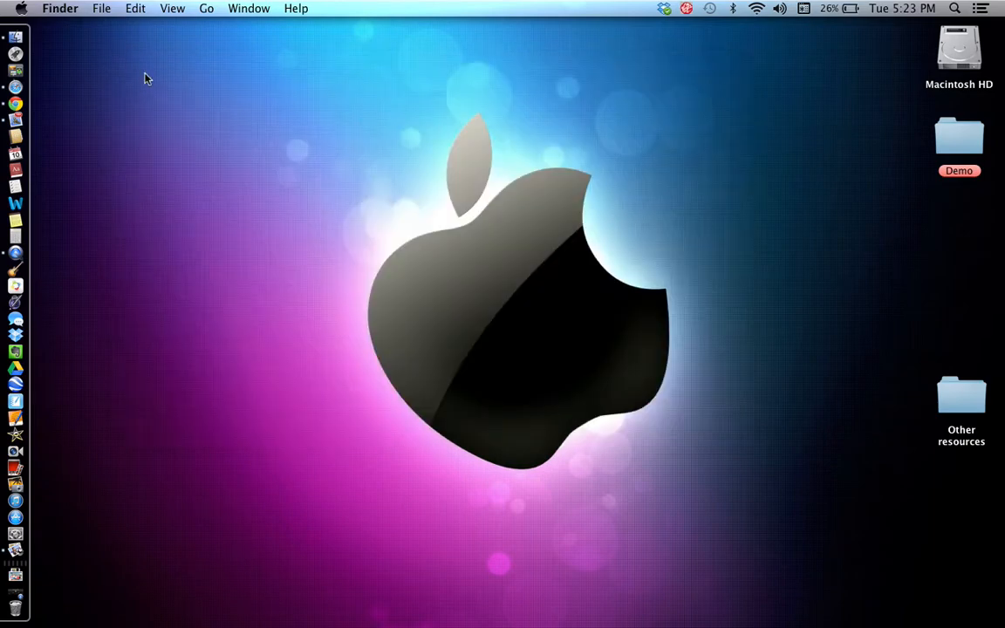
Step: Switch to Pages, dismiss the file-opening dialog, and create a new document from the Blank word processing template
{"action": "left_click", "coordinate": [17, 302]}
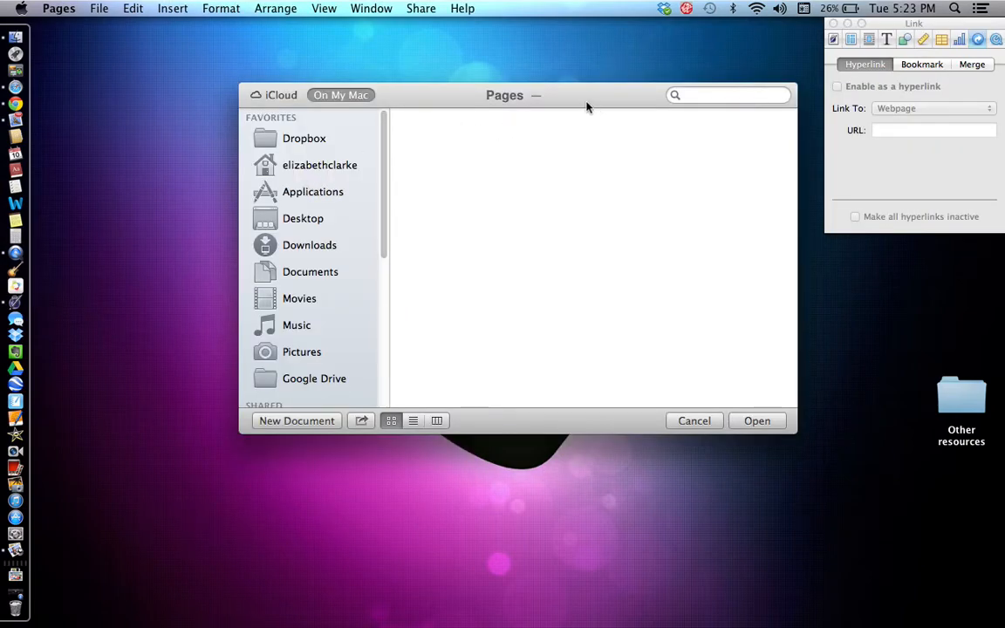
{"action": "left_click", "coordinate": [695, 421]}
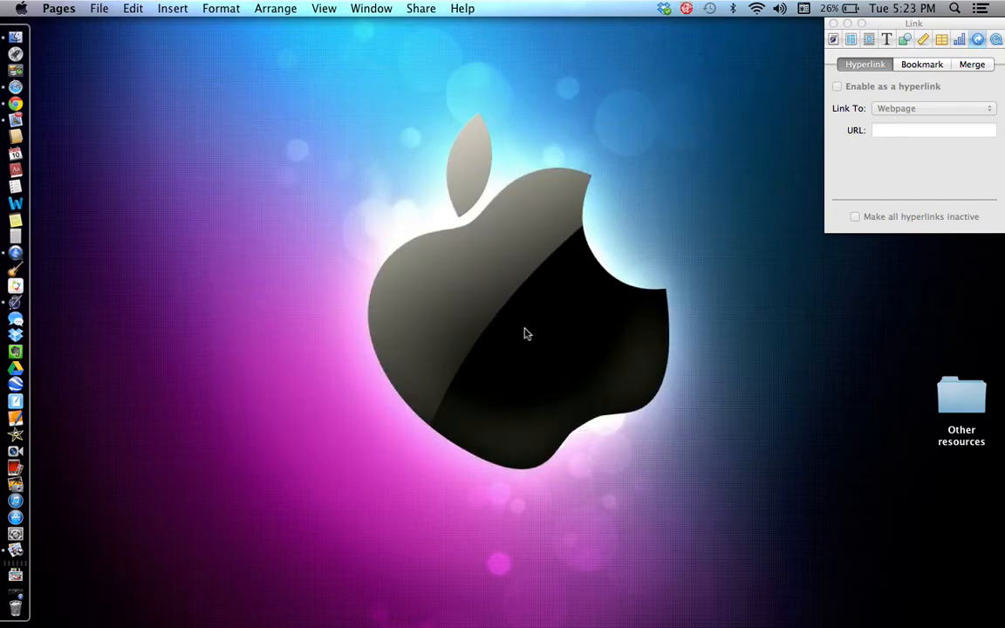
{"action": "left_click", "coordinate": [100, 10]}
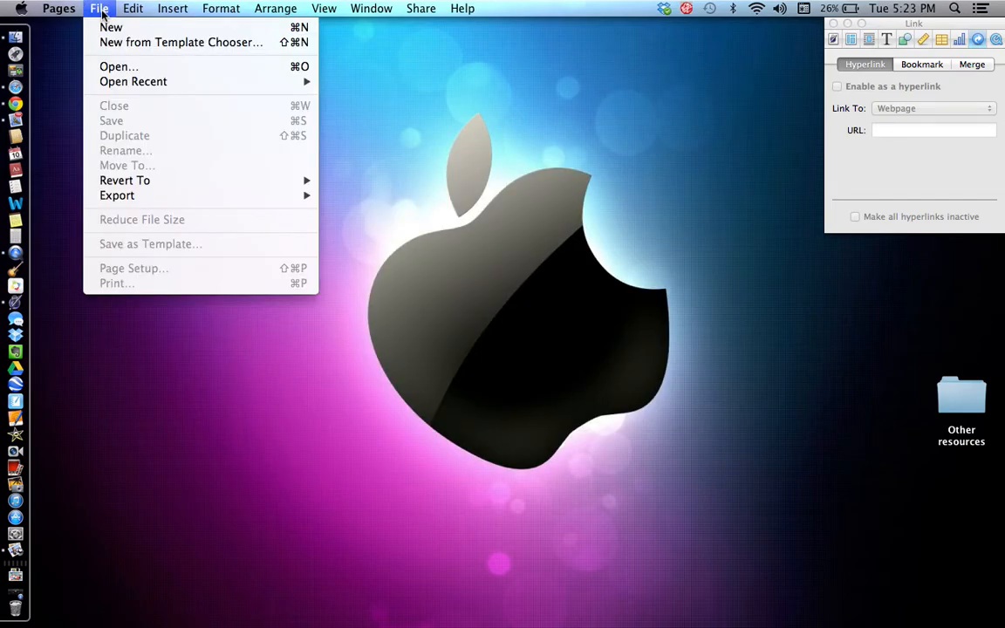
{"action": "left_click", "coordinate": [106, 27]}
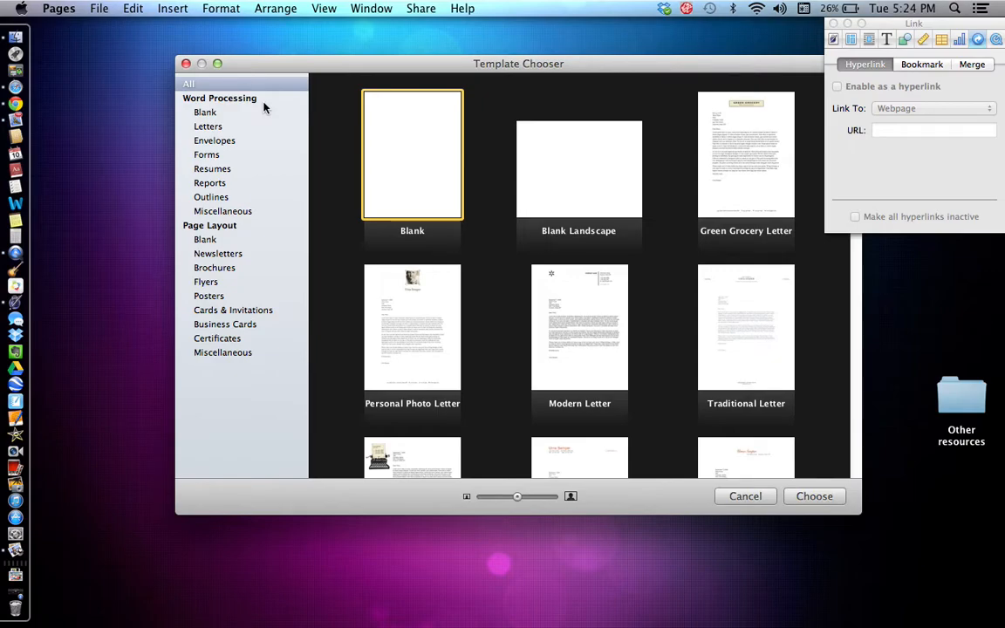
{"action": "double_click", "coordinate": [402, 153]}
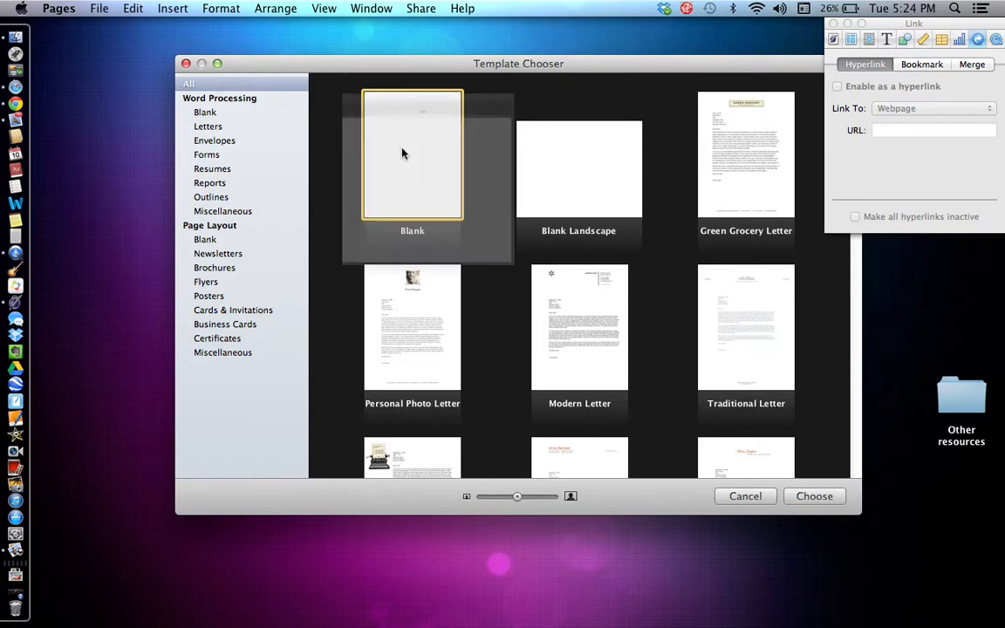
{"action": "left_click", "coordinate": [411, 146]}
{"action": "left_click", "coordinate": [387, 212]}
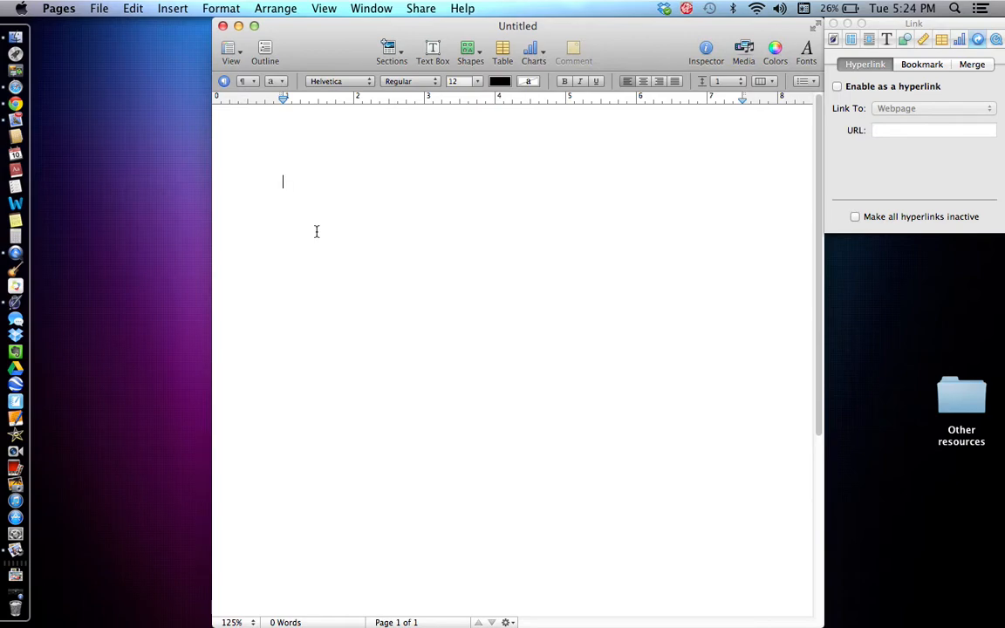
{"action": "type", "text": "www.commo"}
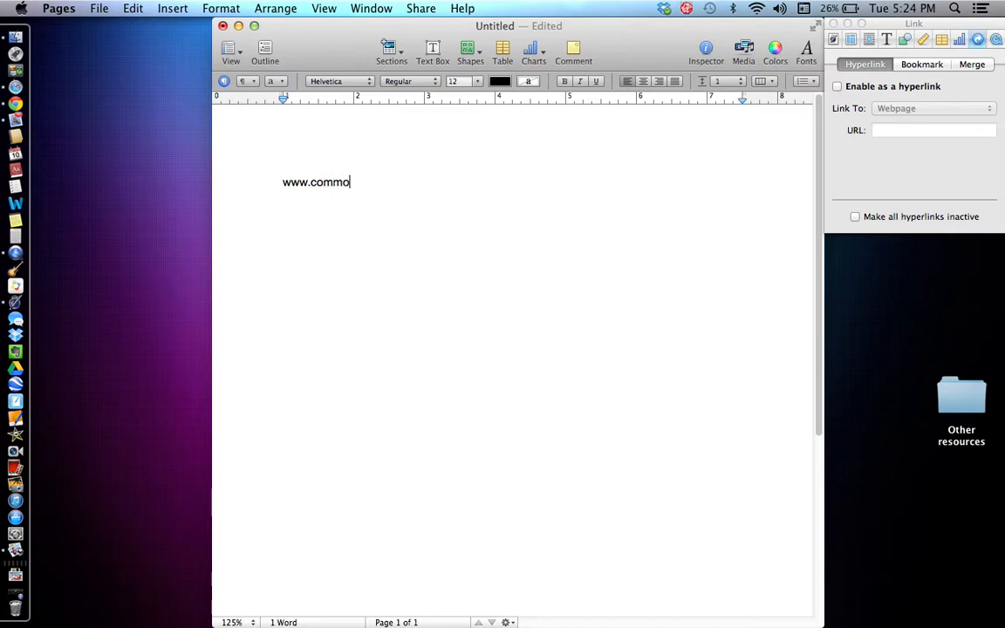
{"action": "type", "text": "ns.wiki"}
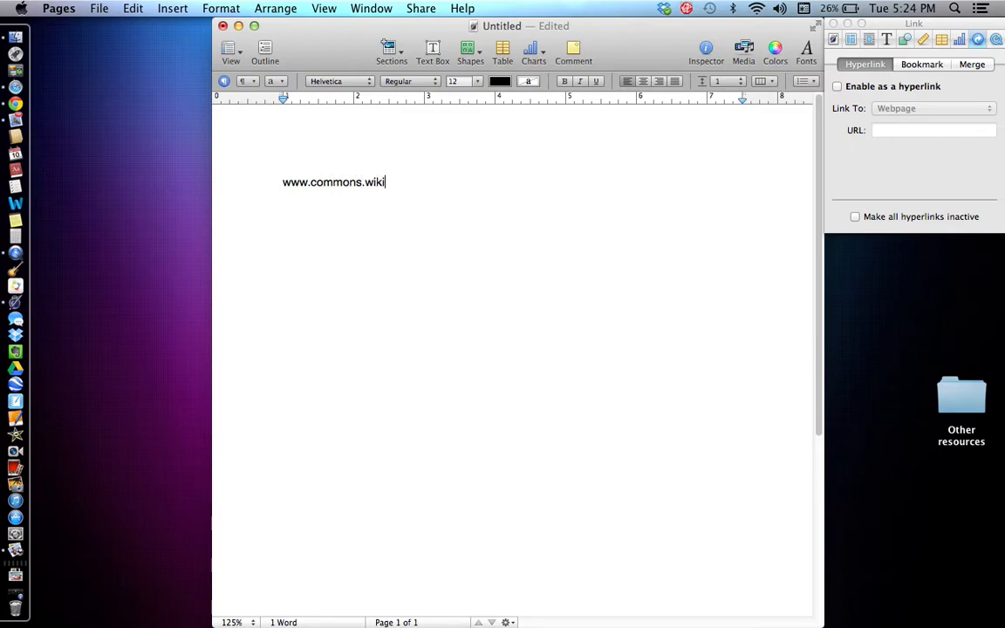
{"action": "type", "text": "media."}
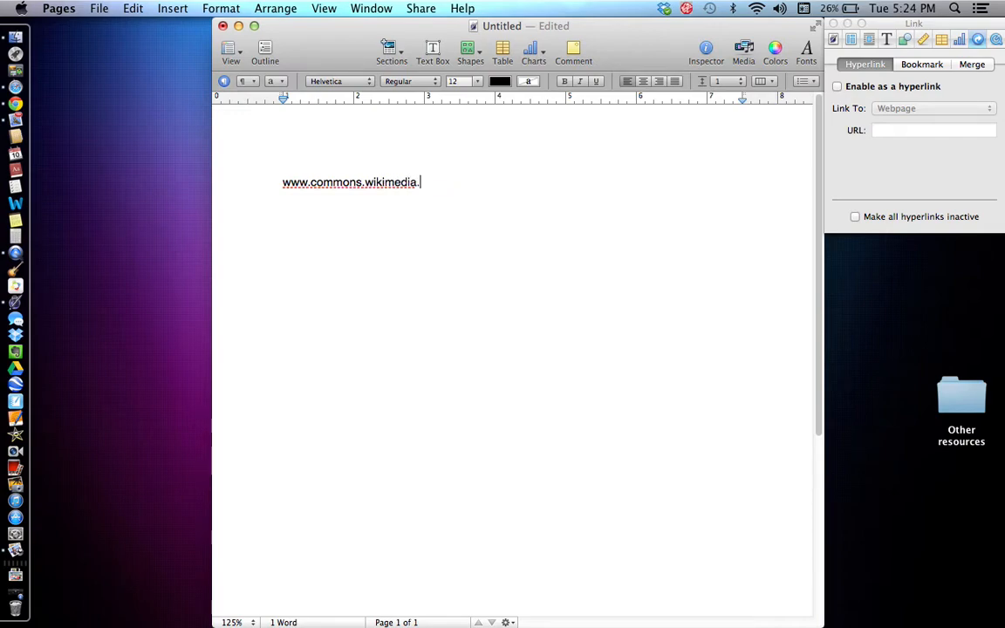
{"action": "type", "text": "org"}
{"action": "key", "text": "Return"}
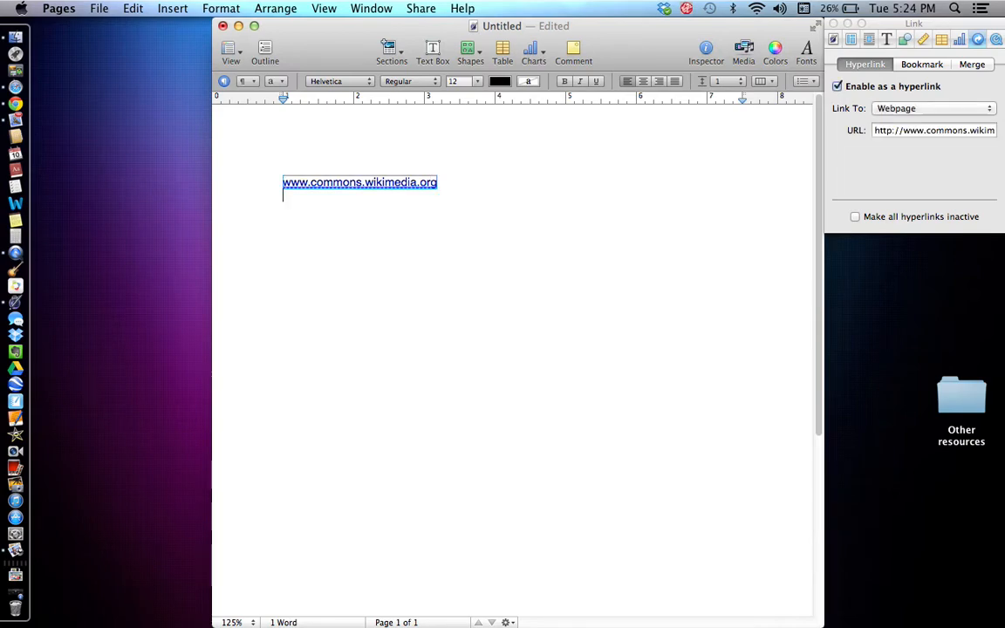
{"action": "key", "text": "Return"}
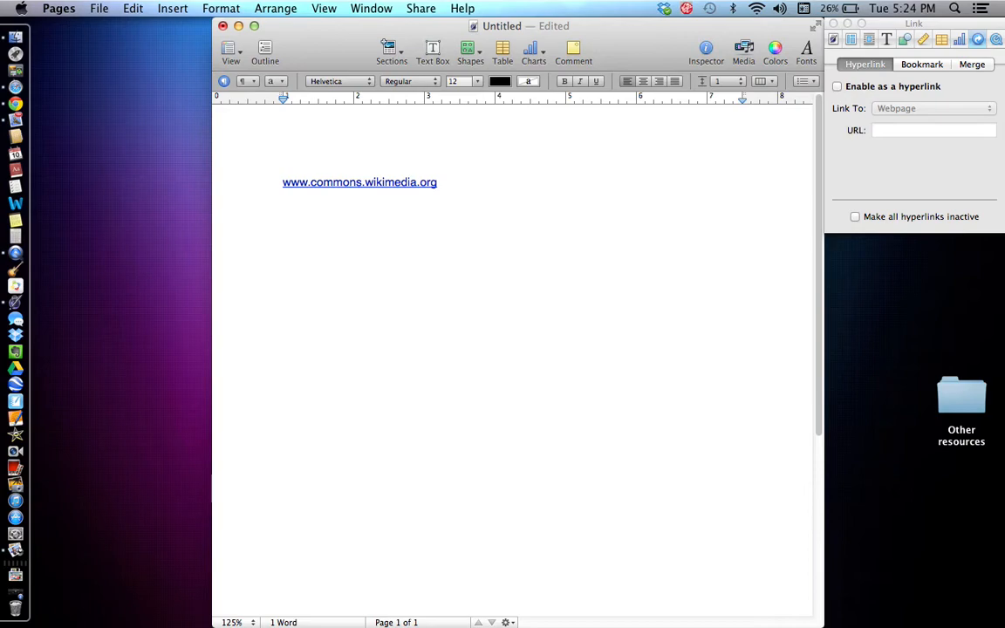
Step: Write below the link: "This is where we can get photos and images to use for educational purposes."
{"action": "type", "text": "This is where we can"}
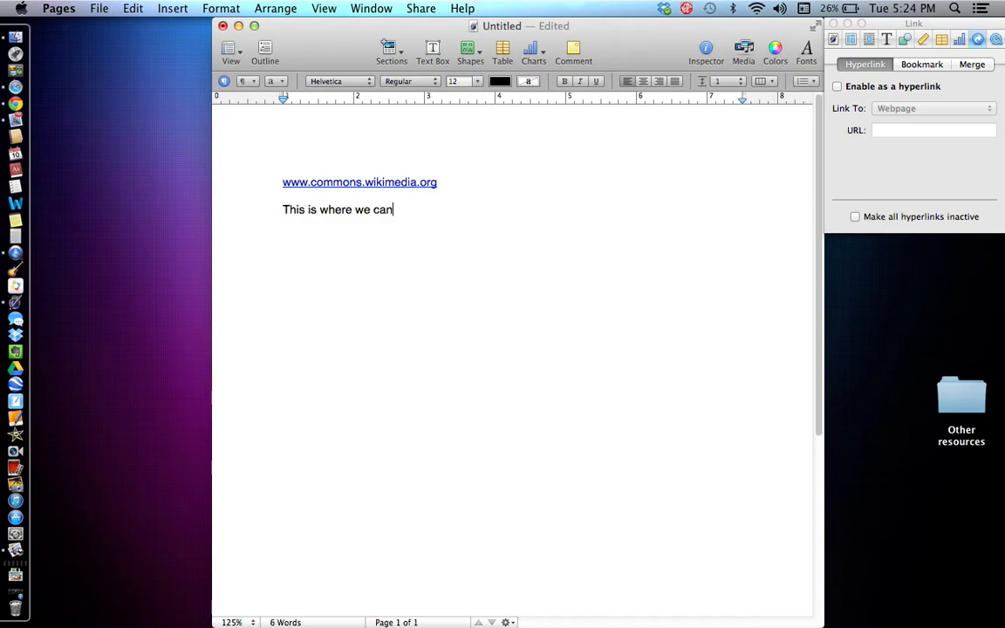
{"action": "type", "text": " get photos and imag"}
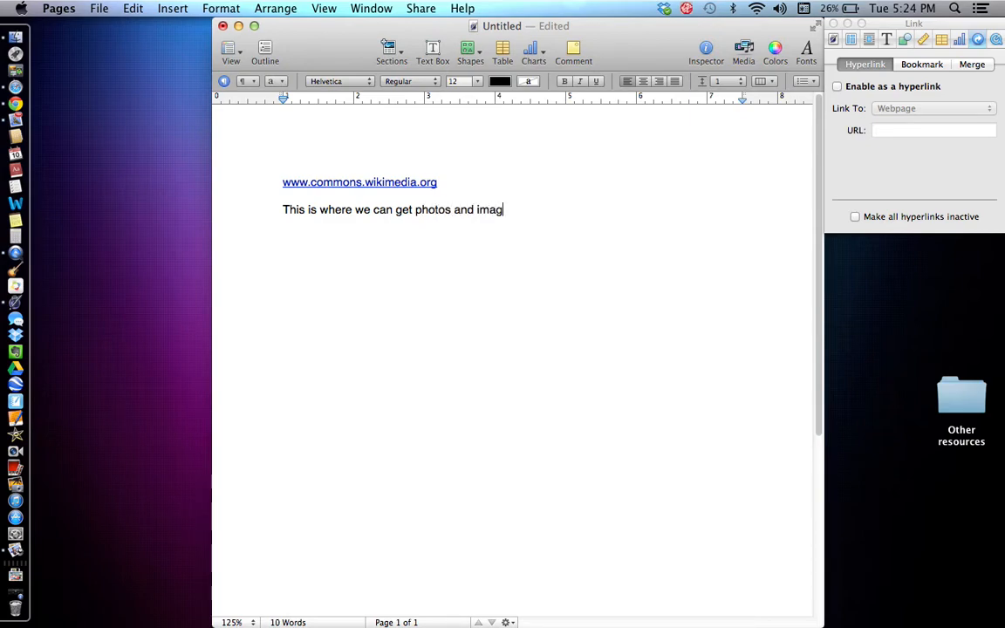
{"action": "type", "text": "es to use for educa"}
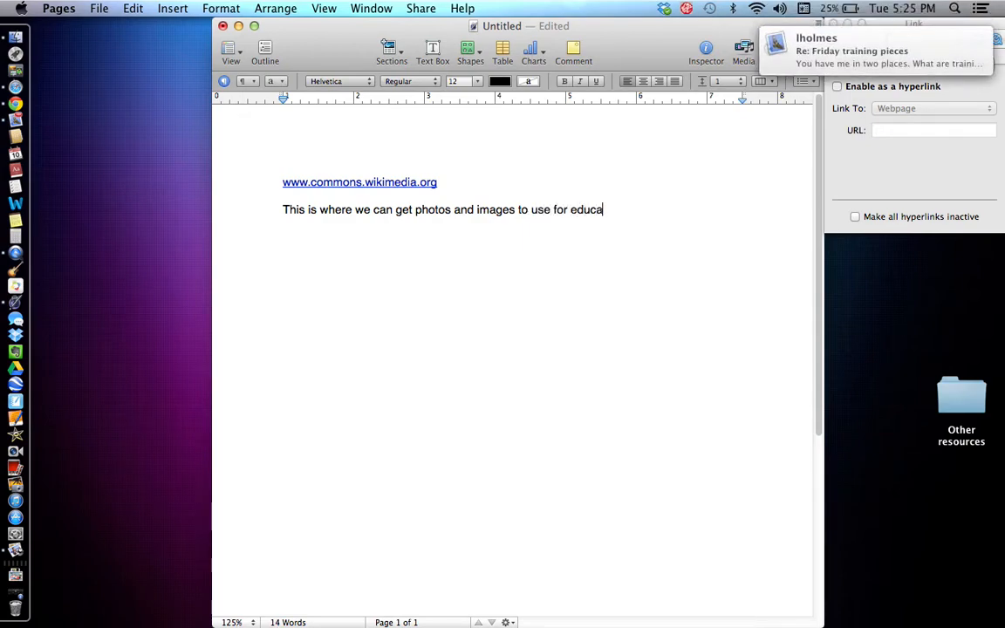
{"action": "type", "text": "tional purposes"}
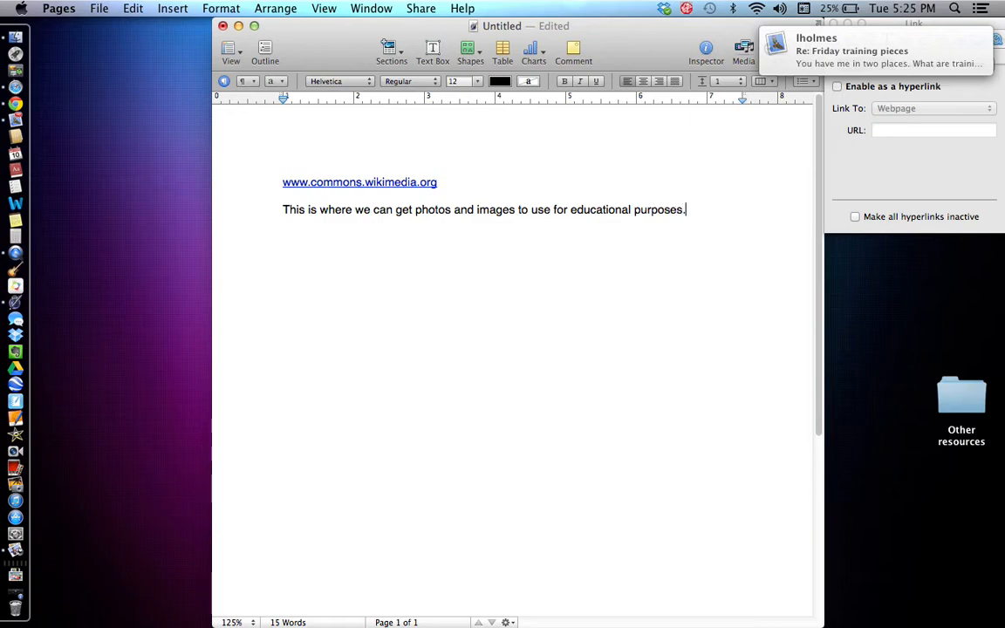
{"action": "type", "text": "."}
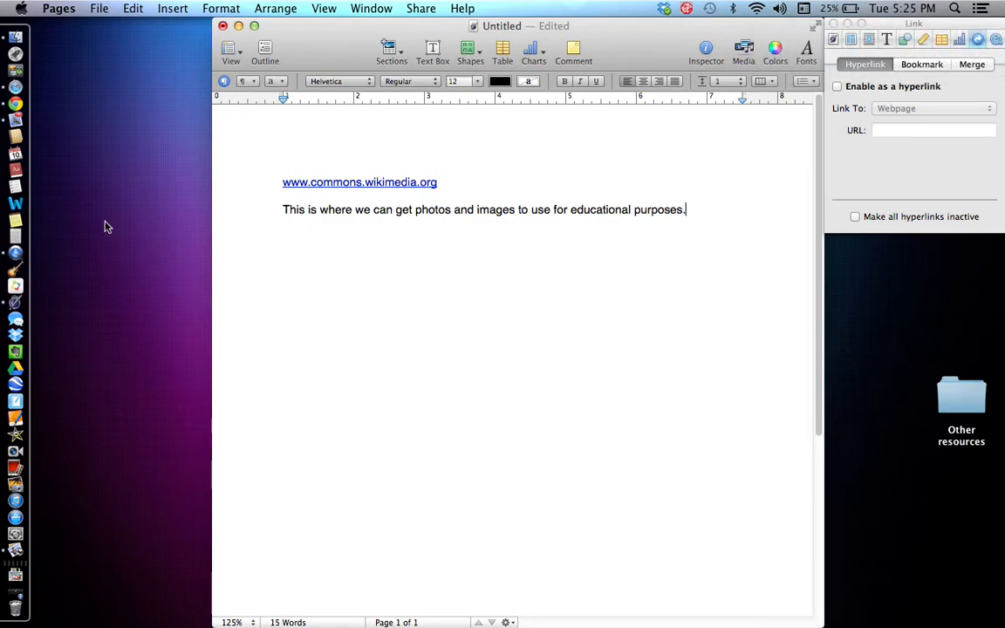
{"action": "left_click", "coordinate": [354, 186]}
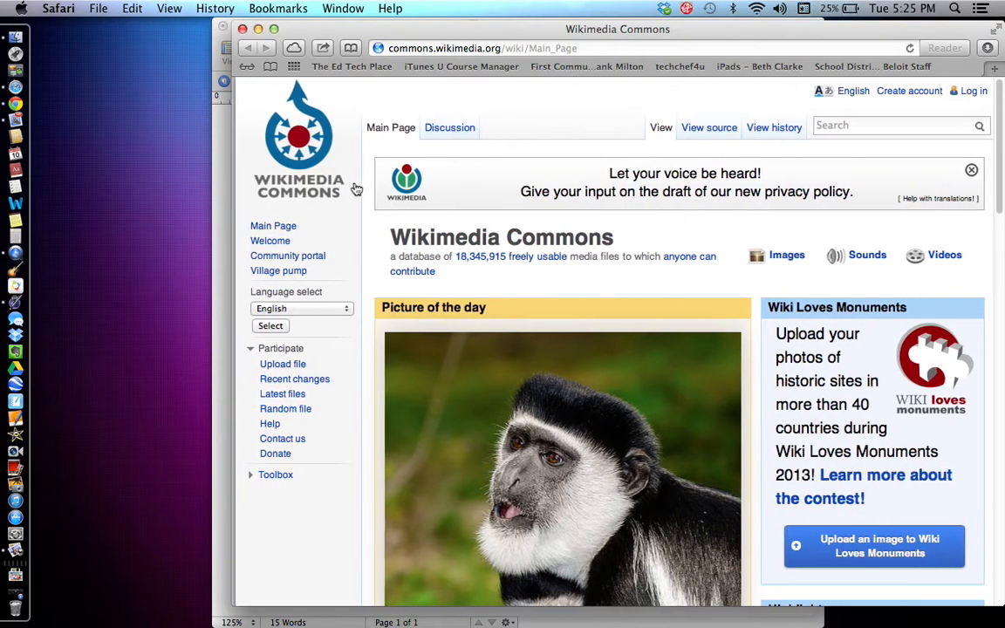
{"action": "scroll", "coordinate": [673, 358], "scroll_direction": "down", "scroll_amount": 3}
{"action": "scroll", "coordinate": [673, 358], "scroll_direction": "down", "scroll_amount": 15}
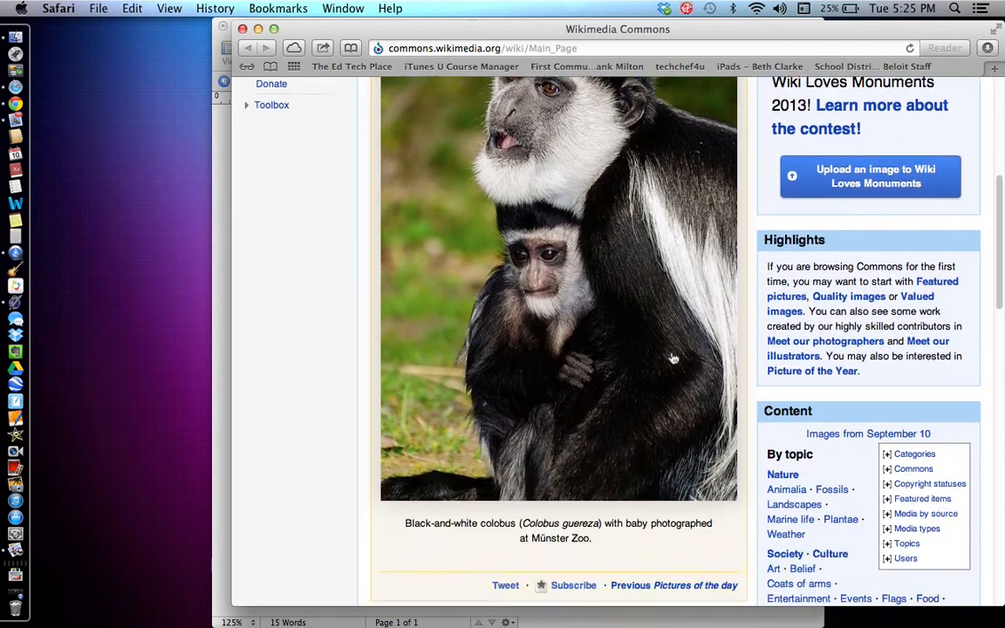
{"action": "scroll", "coordinate": [672, 353], "scroll_direction": "down", "scroll_amount": 2}
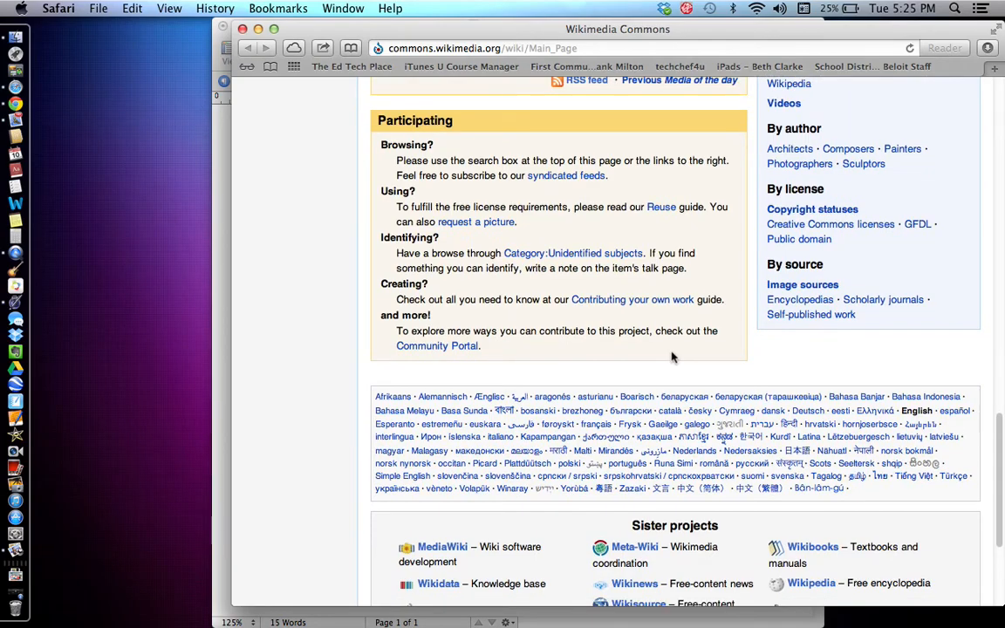
{"action": "scroll", "coordinate": [673, 356], "scroll_direction": "down", "scroll_amount": 3}
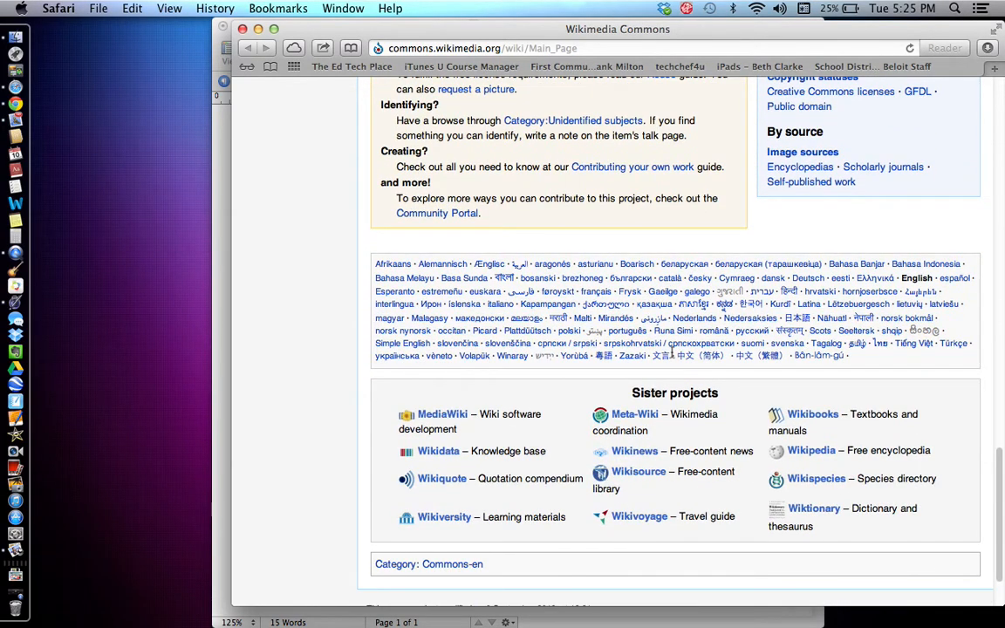
{"action": "scroll", "coordinate": [673, 357], "scroll_direction": "up", "scroll_amount": 20}
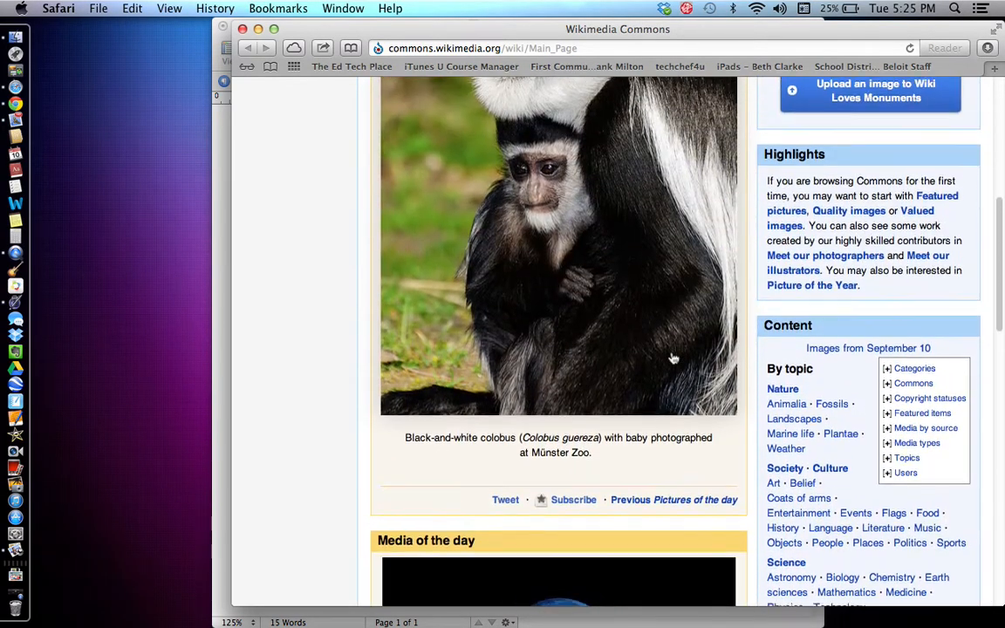
{"action": "left_click", "coordinate": [826, 409]}
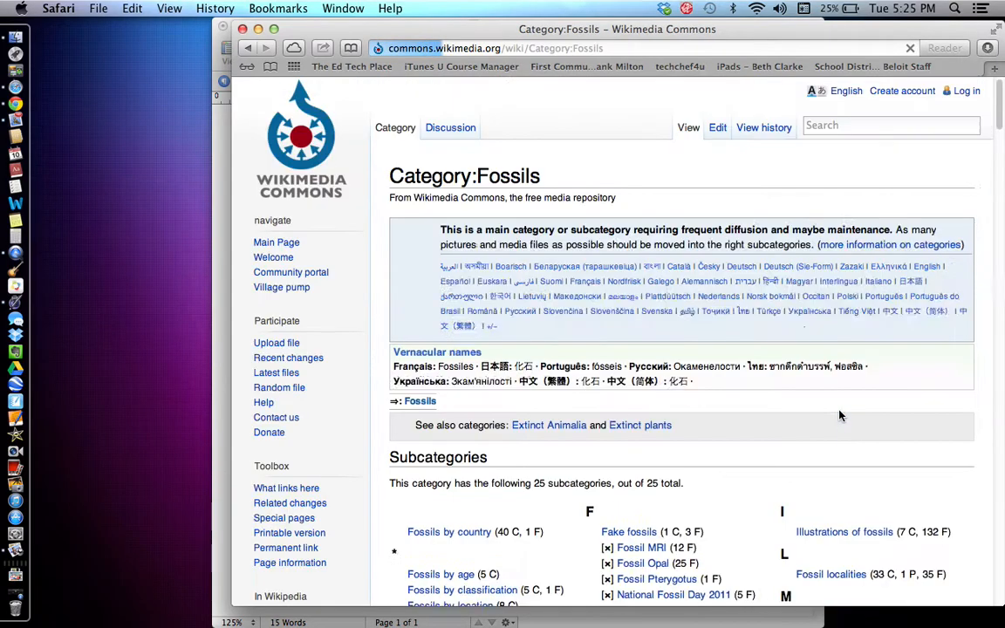
Step: Open the file page of Ancilla canalifera 01.JPG through the Fossils by age, Cenozoic fossils and Eocene fossils categories
{"action": "scroll", "coordinate": [758, 472], "scroll_direction": "down", "scroll_amount": 3}
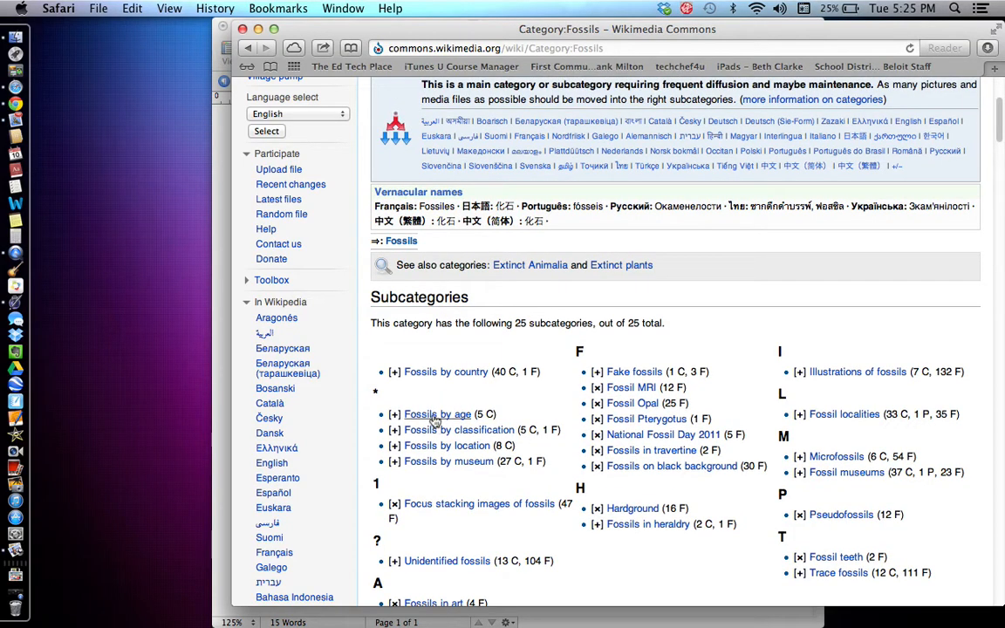
{"action": "left_click", "coordinate": [434, 416]}
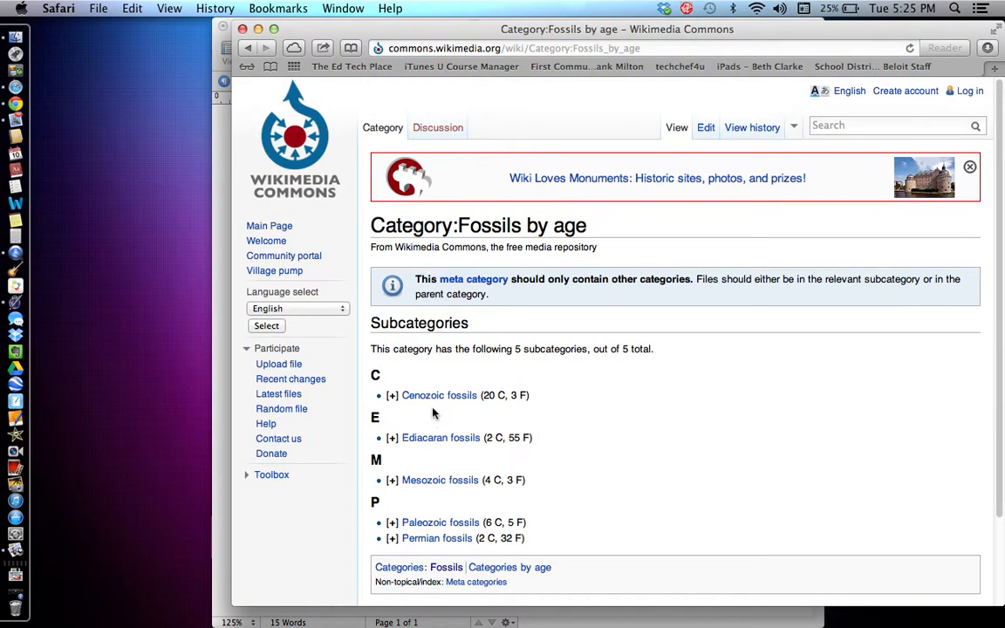
{"action": "left_click", "coordinate": [429, 397]}
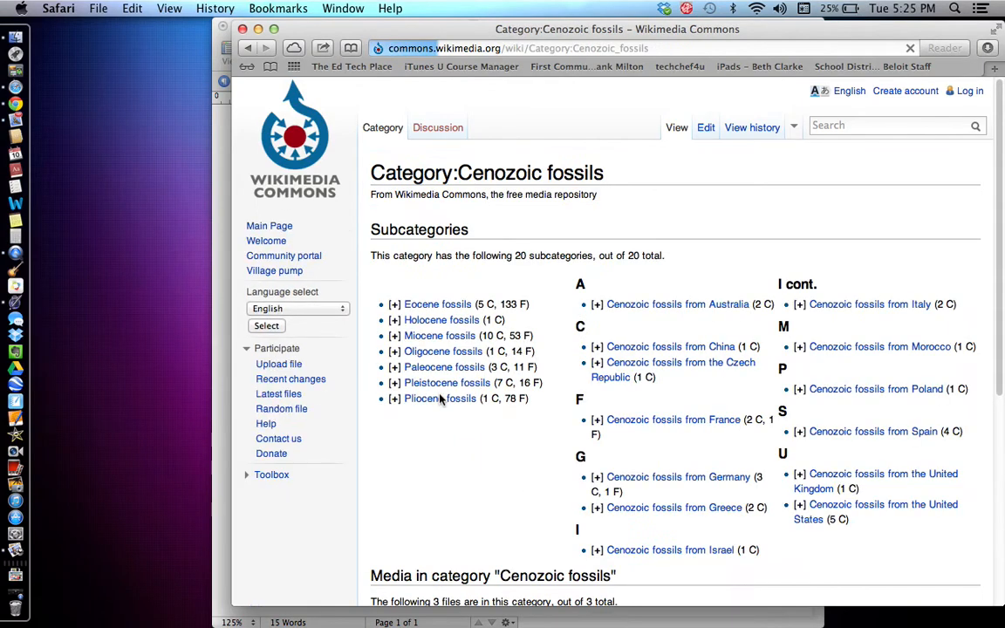
{"action": "left_click", "coordinate": [439, 364]}
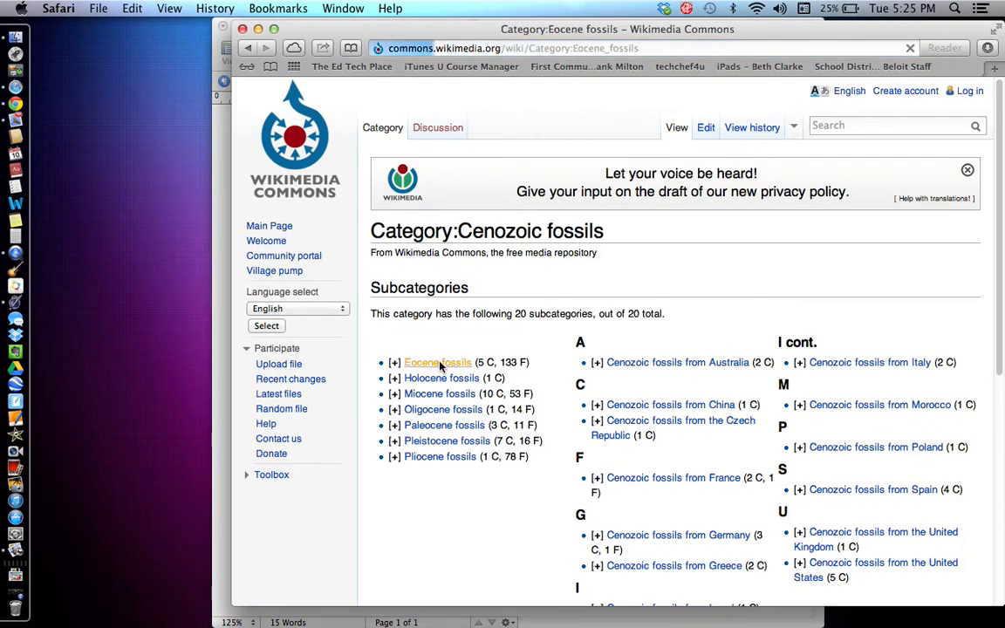
{"action": "scroll", "coordinate": [756, 426], "scroll_direction": "down", "scroll_amount": 5}
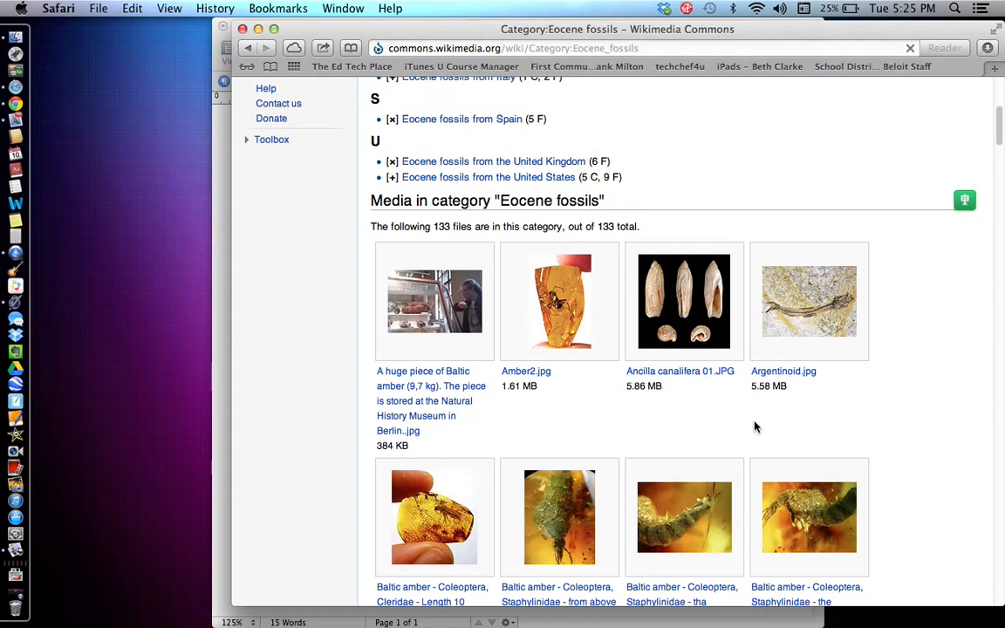
{"action": "left_click", "coordinate": [701, 311]}
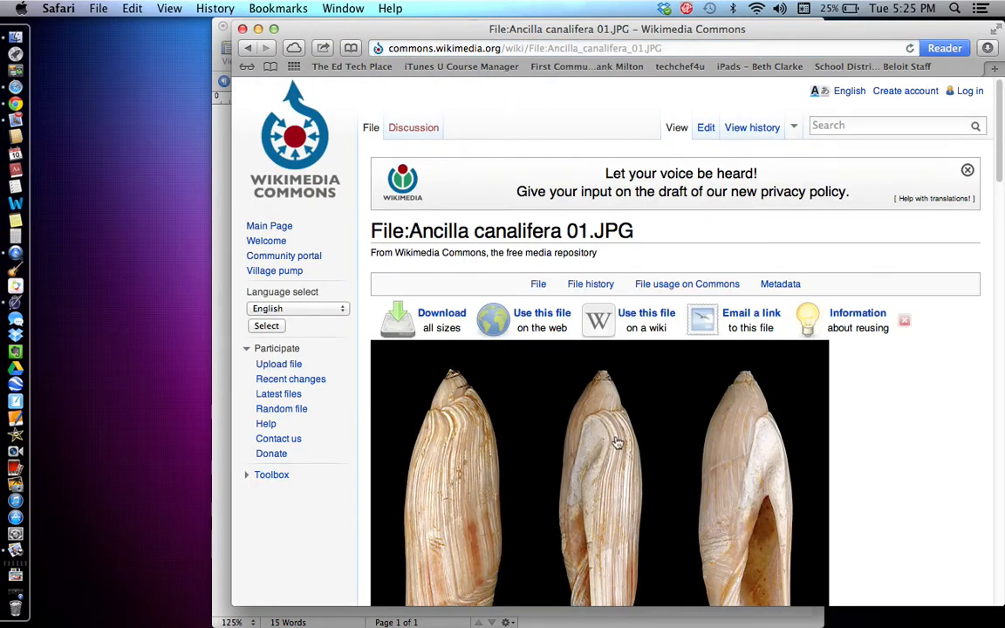
Step: Place the Ancilla canalifera image from Safari into the Pages document, above the link and aligned with the text's left edge
{"action": "left_click_drag", "start_coordinate": [471, 37], "coordinate": [775, 41]}
{"action": "left_click_drag", "start_coordinate": [846, 463], "coordinate": [352, 349]}
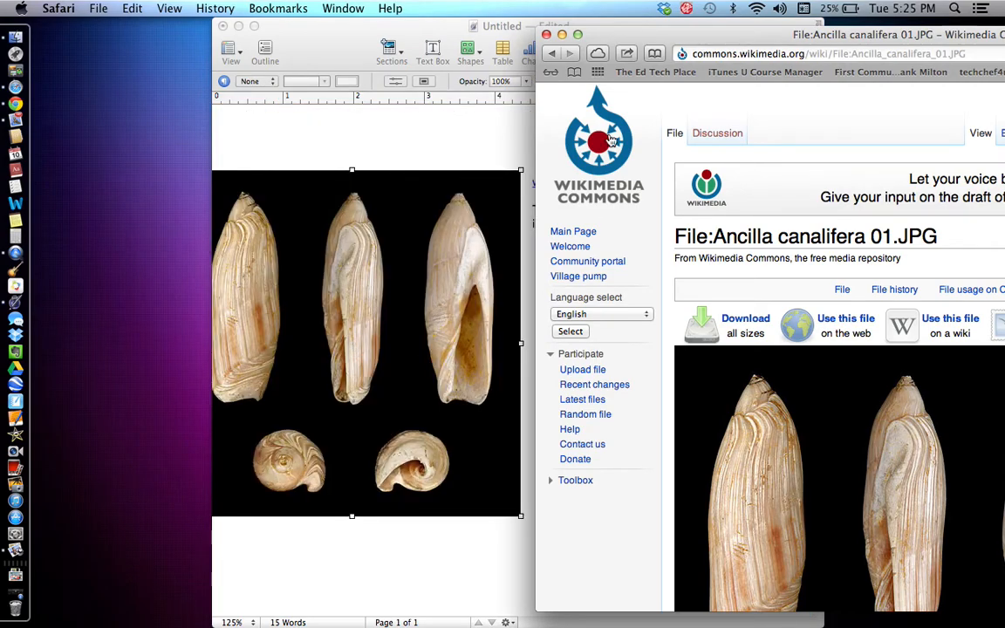
{"action": "left_click", "coordinate": [546, 35]}
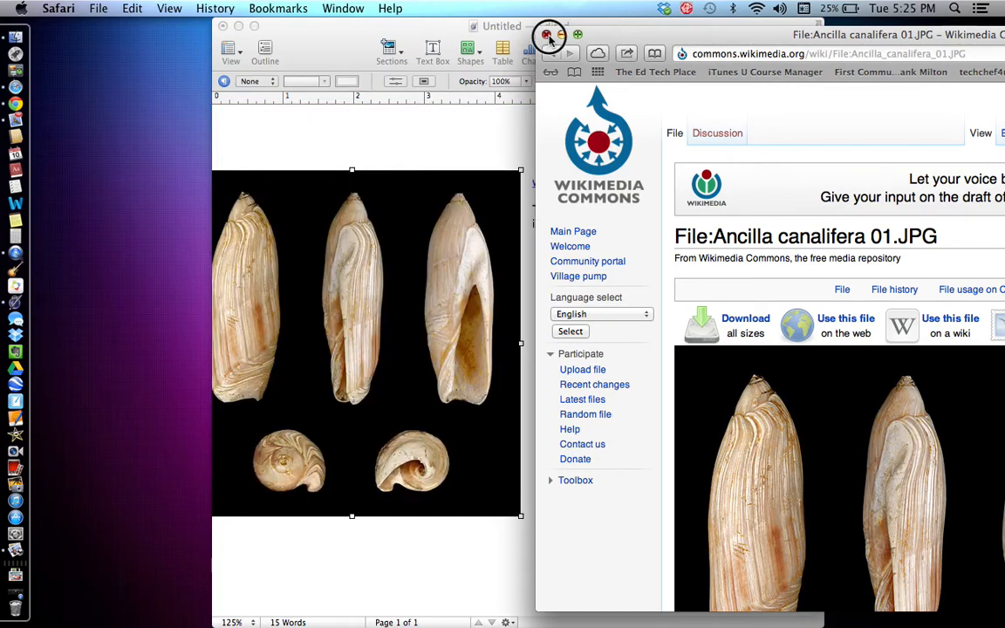
{"action": "left_click_drag", "start_coordinate": [294, 268], "coordinate": [378, 238]}
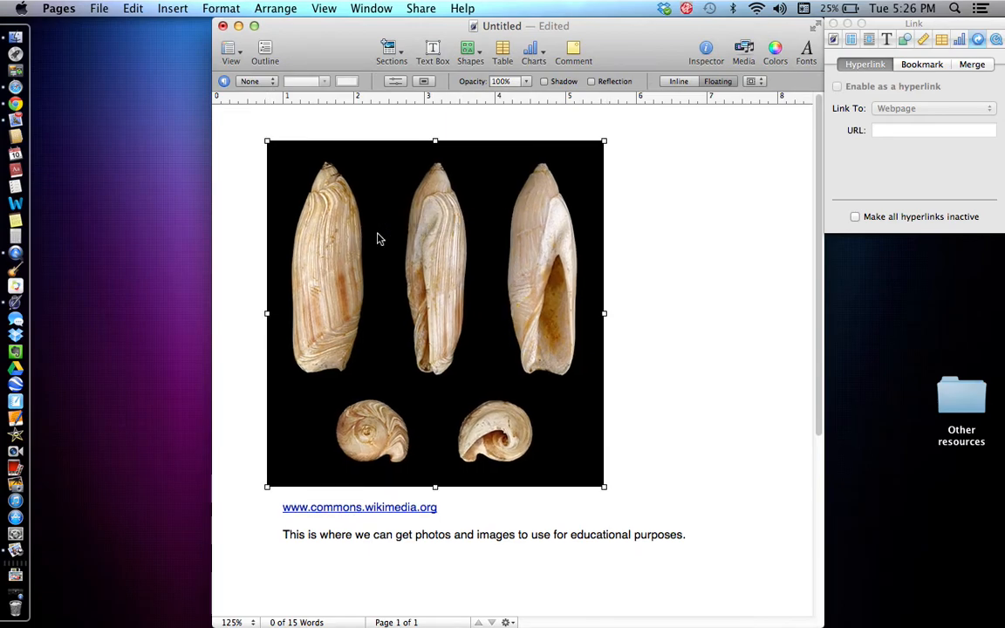
{"action": "left_click_drag", "start_coordinate": [427, 279], "coordinate": [443, 272]}
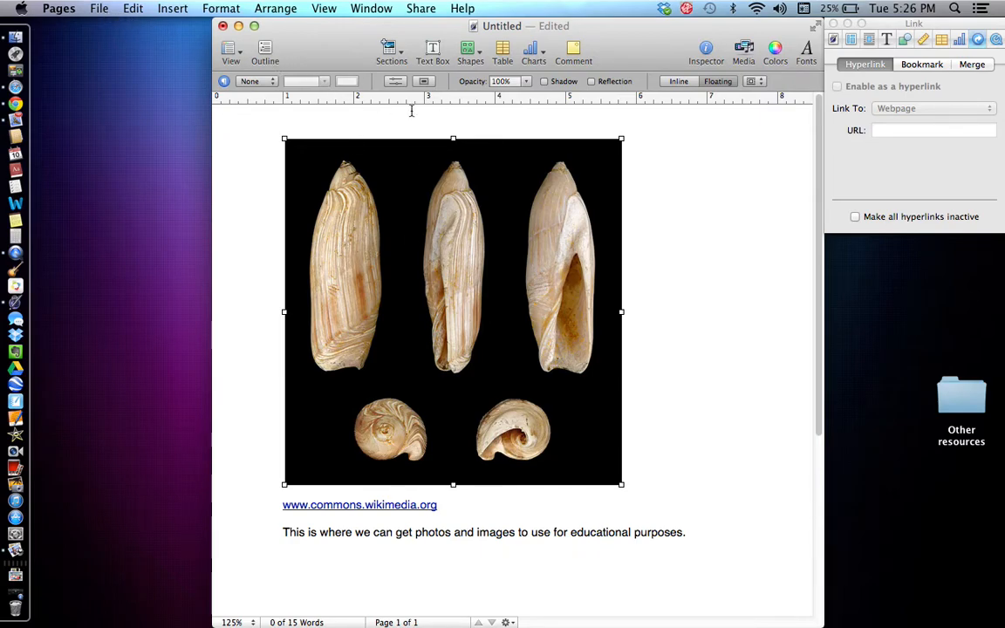
Step: Save the document as Untitled.pages in the Demo folder on the Desktop, and close it
{"action": "left_click", "coordinate": [100, 9]}
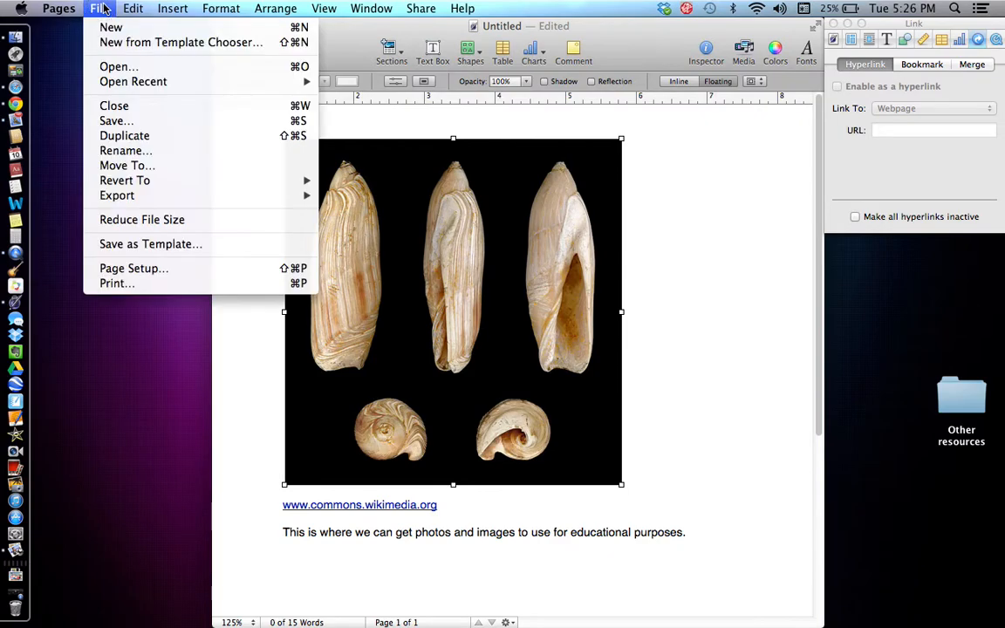
{"action": "left_click", "coordinate": [113, 121]}
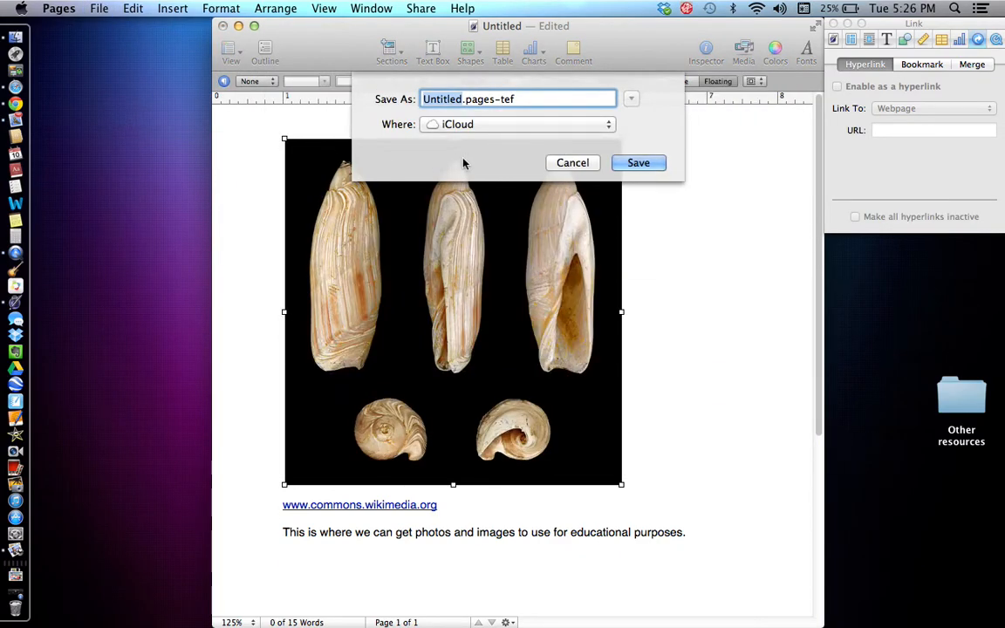
{"action": "left_click", "coordinate": [610, 126]}
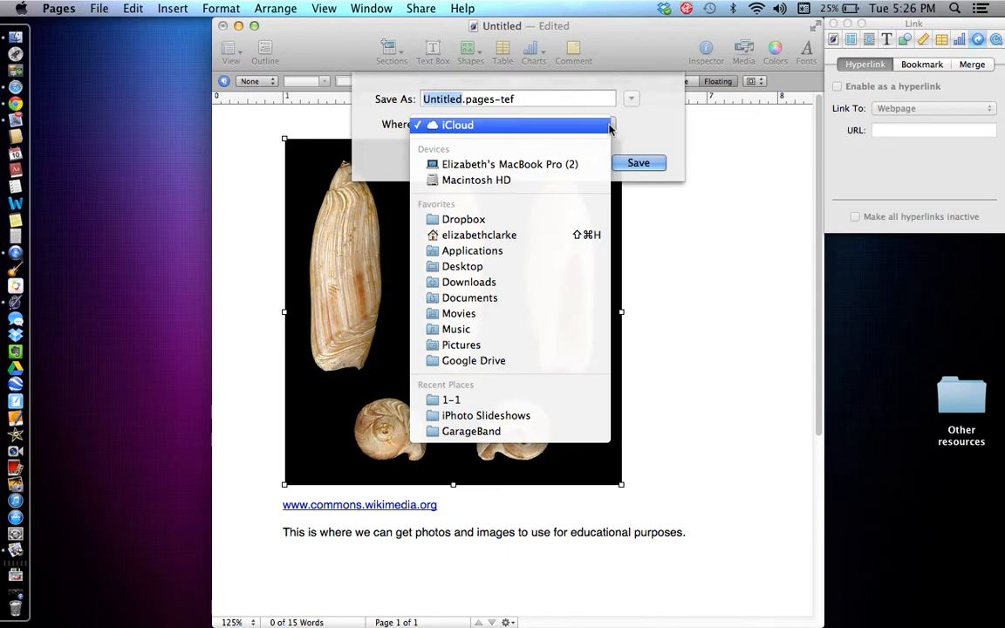
{"action": "left_click", "coordinate": [610, 127]}
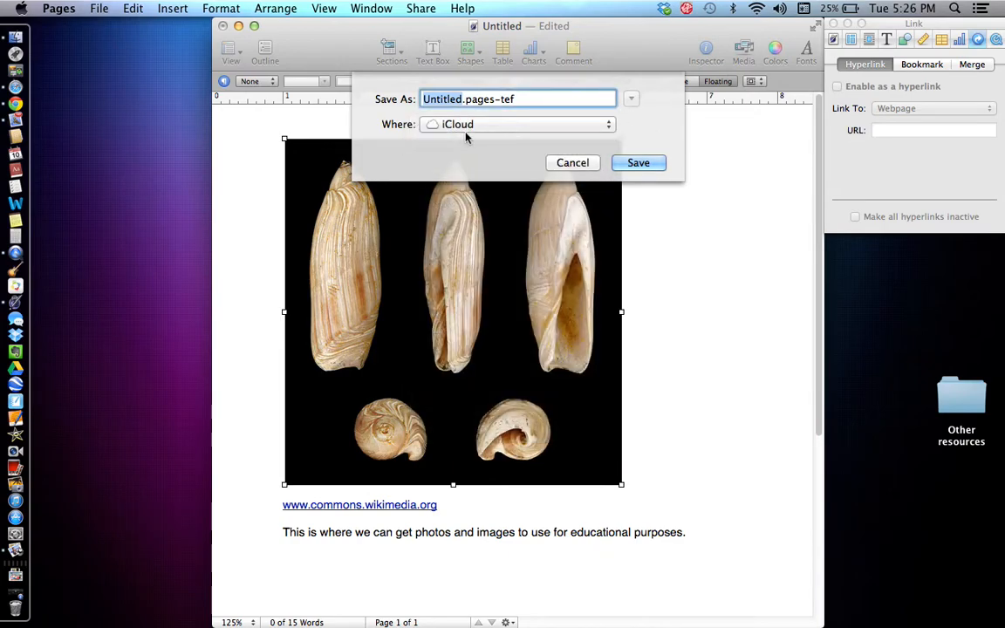
{"action": "left_click", "coordinate": [611, 127]}
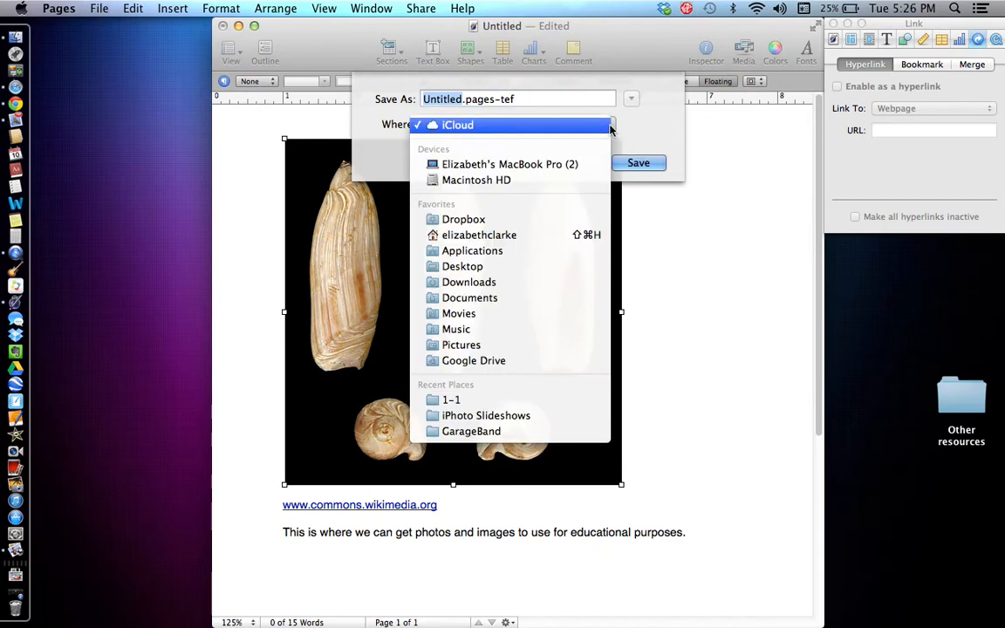
{"action": "left_click", "coordinate": [560, 274]}
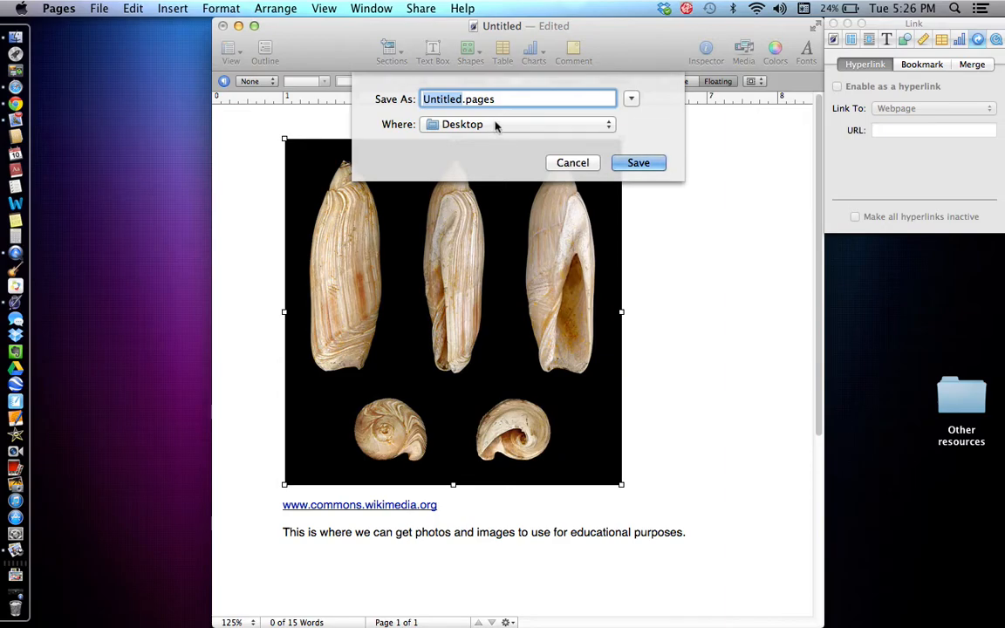
{"action": "left_click", "coordinate": [631, 100]}
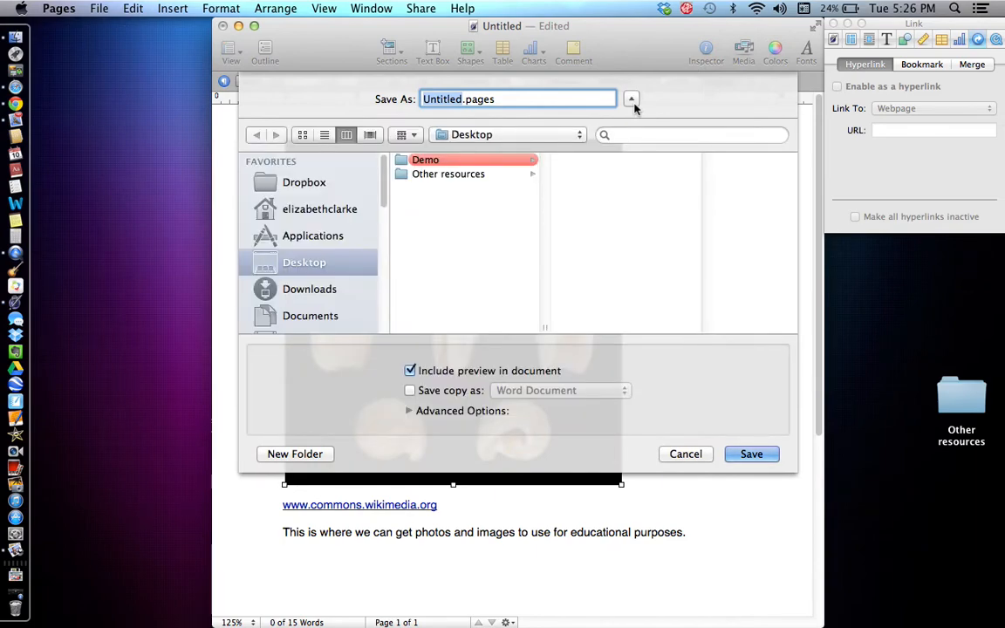
{"action": "left_click", "coordinate": [426, 162]}
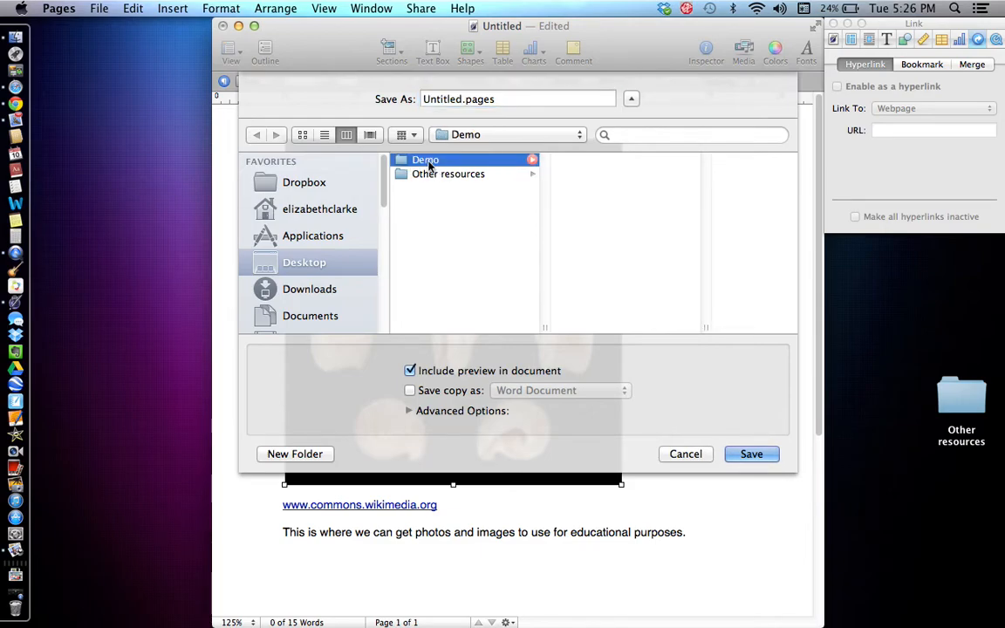
{"action": "left_click", "coordinate": [752, 455]}
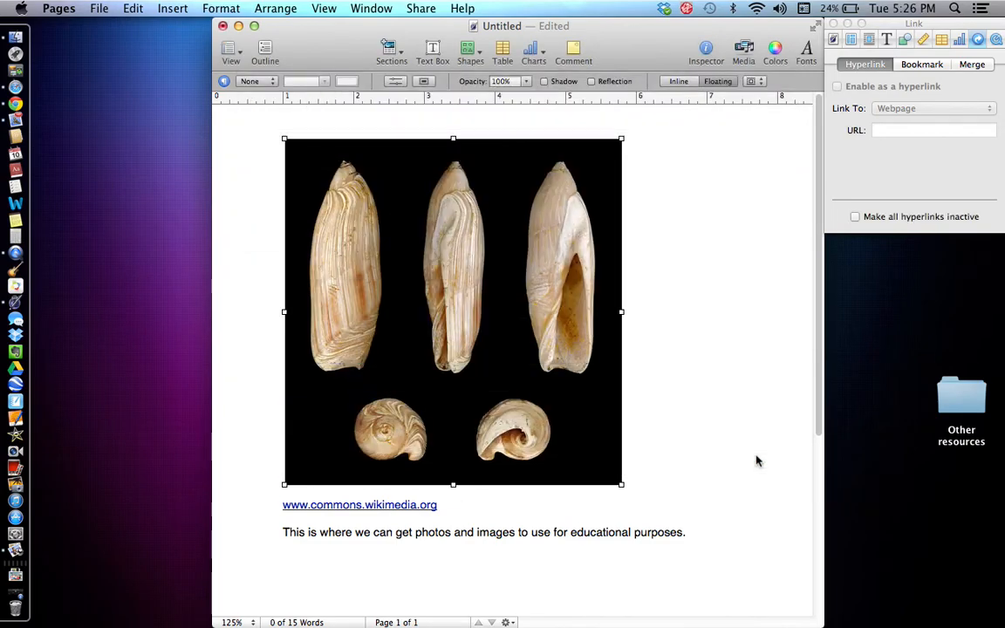
{"action": "left_click", "coordinate": [223, 27]}
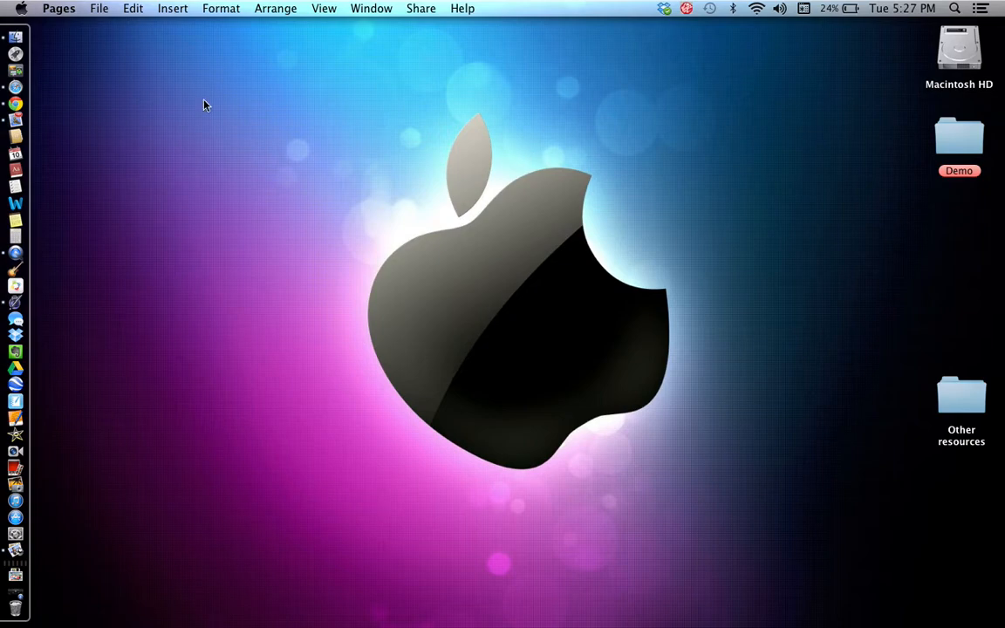
Step: Open the Documents folder in Finder and move the Demo folder from the desktop into it
{"action": "left_click", "coordinate": [15, 37]}
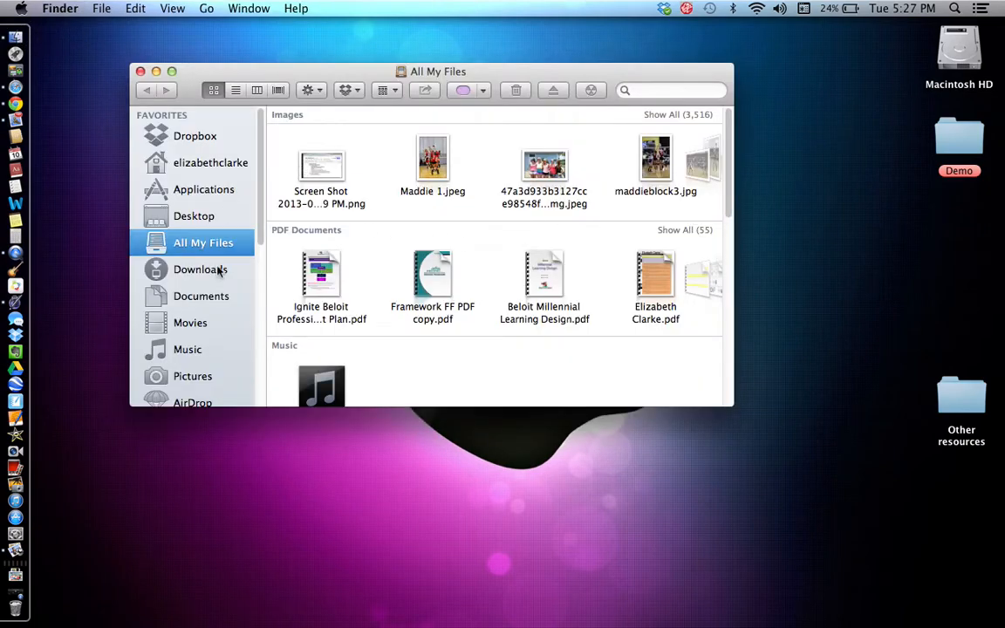
{"action": "left_click", "coordinate": [212, 298]}
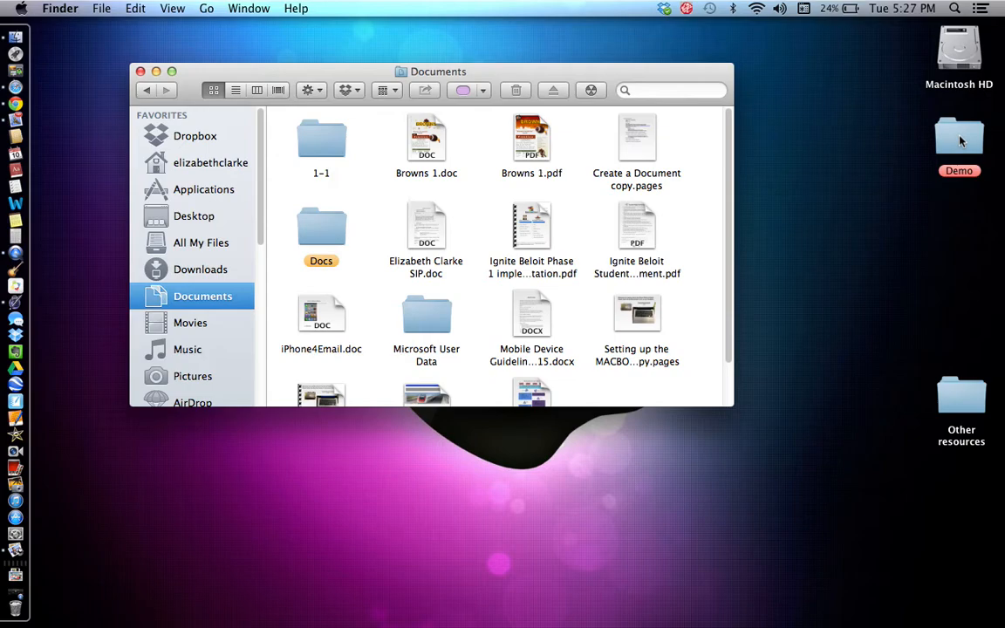
{"action": "left_click_drag", "start_coordinate": [959, 141], "coordinate": [381, 209]}
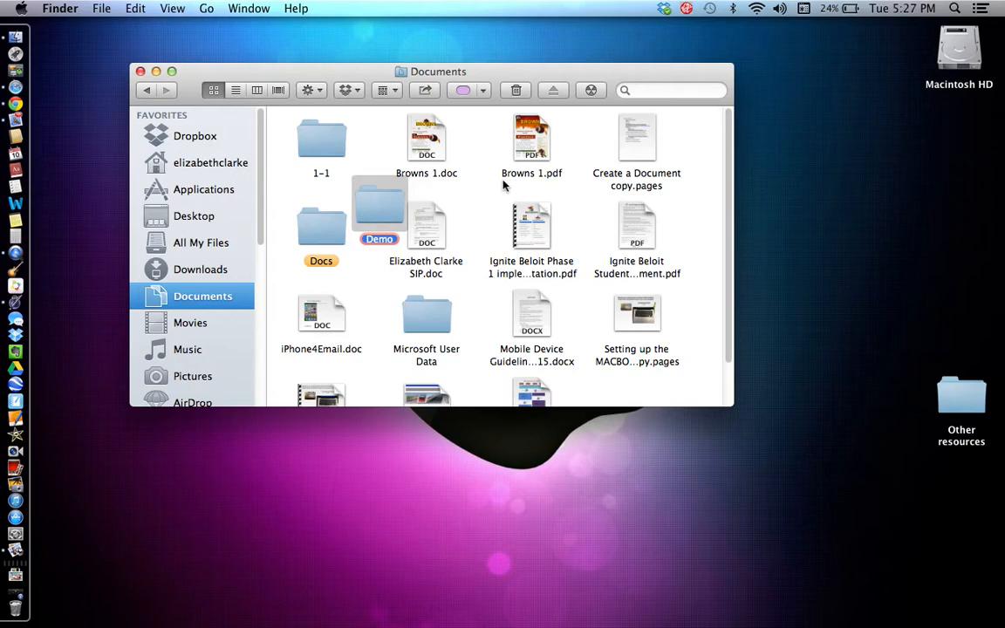
Step: View Documents as a list and in columns, and browse the Demo, Docs and Microsoft User Data folders down to Main Identity
{"action": "left_click", "coordinate": [236, 91]}
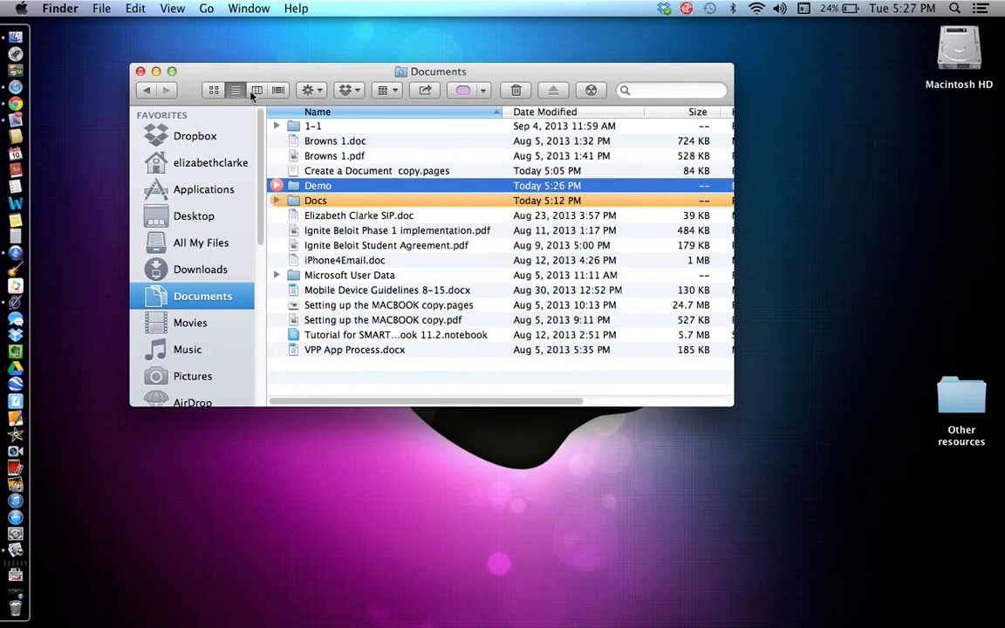
{"action": "left_click", "coordinate": [257, 91]}
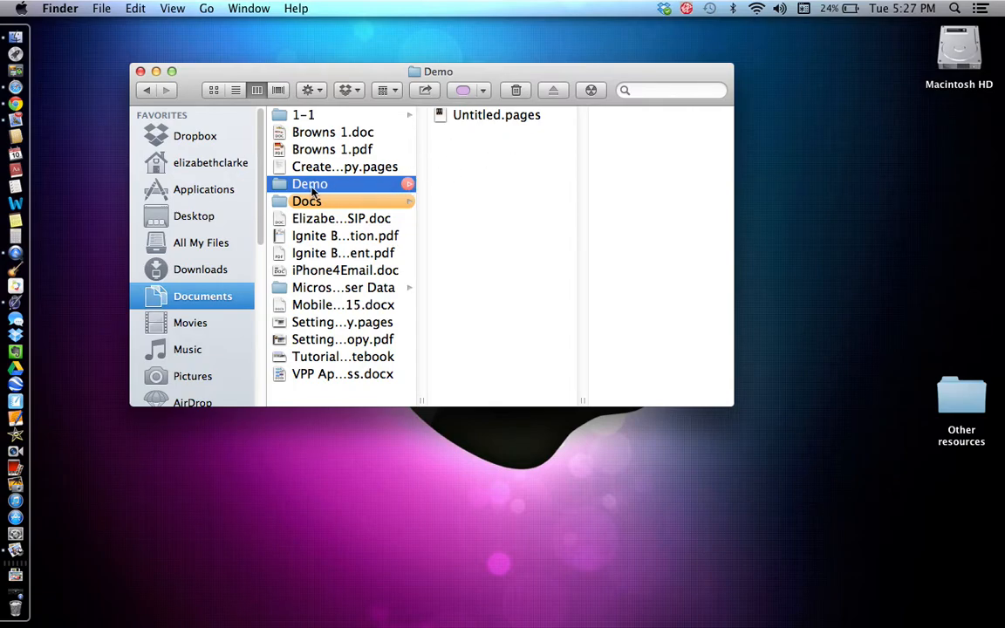
{"action": "left_click", "coordinate": [304, 204]}
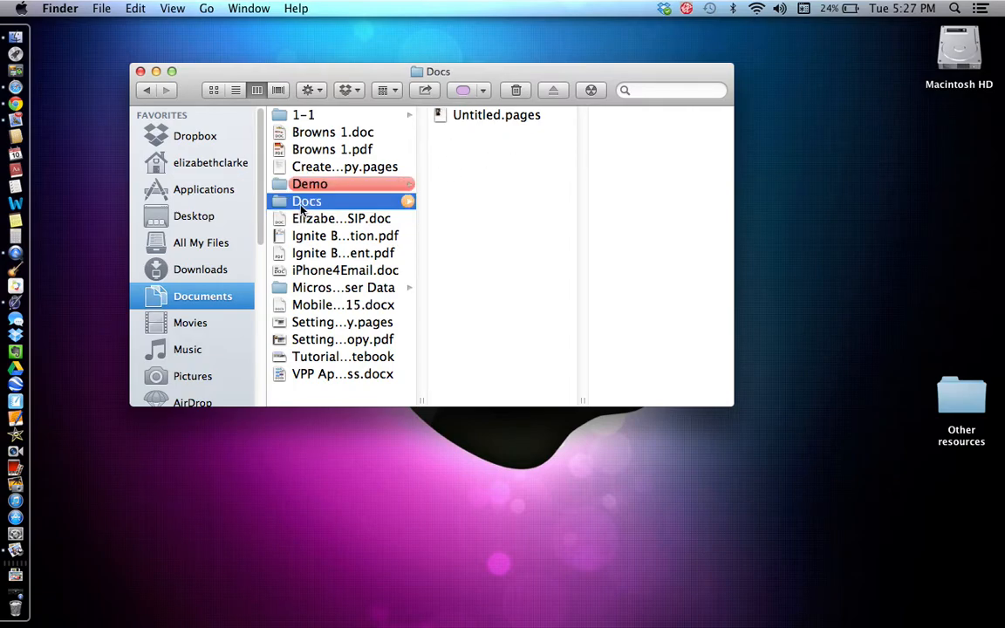
{"action": "left_click", "coordinate": [294, 288]}
{"action": "left_click", "coordinate": [494, 114]}
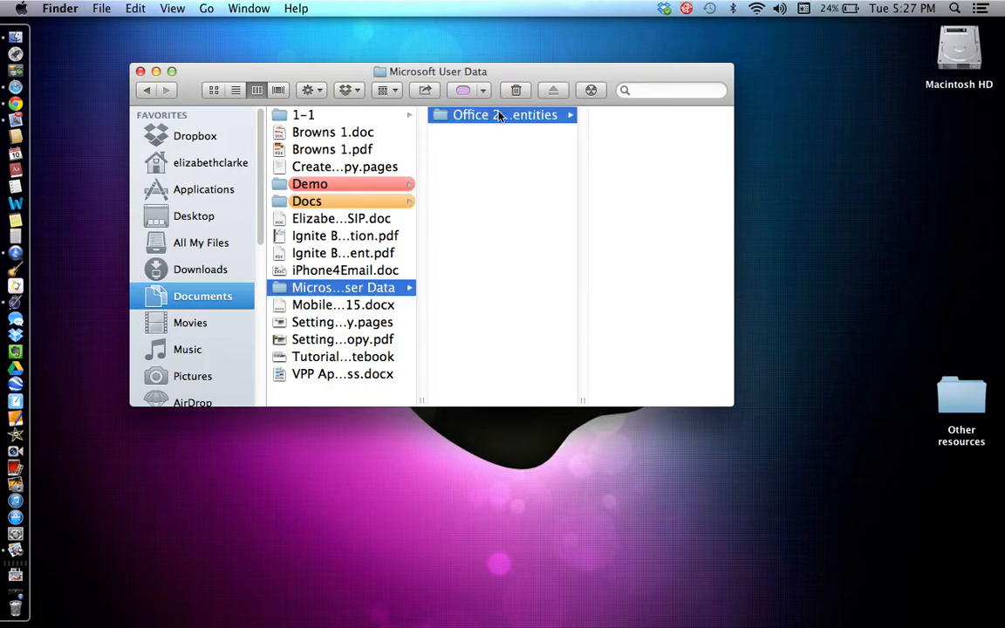
{"action": "left_click", "coordinate": [637, 115]}
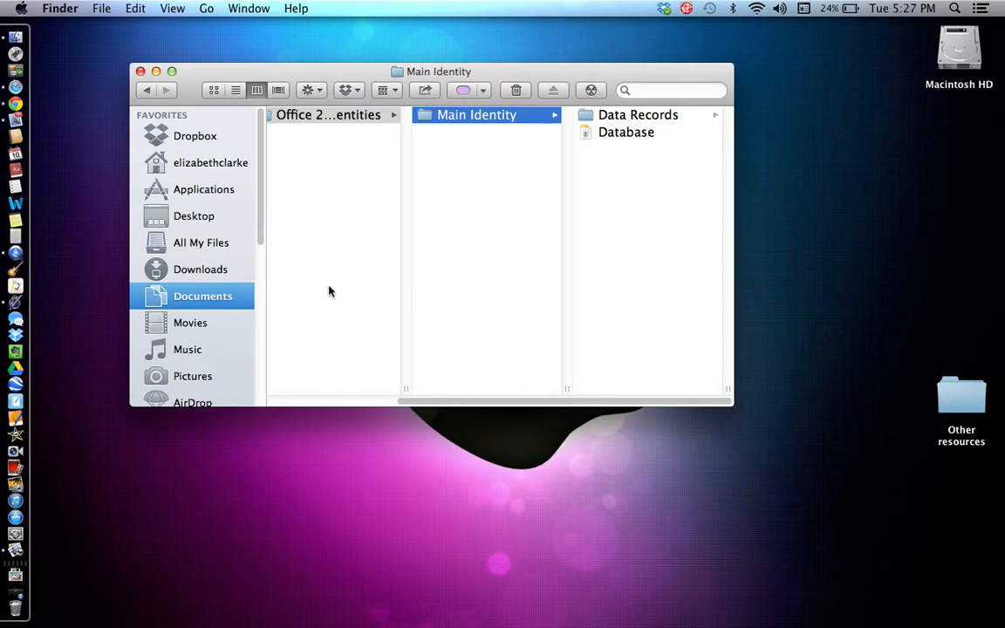
{"action": "left_click_drag", "start_coordinate": [440, 402], "coordinate": [276, 392]}
Step: Preview Database and Data Records of the Main Identity folder in Cover Flow view, and return the folder to icon view
{"action": "left_click", "coordinate": [280, 91]}
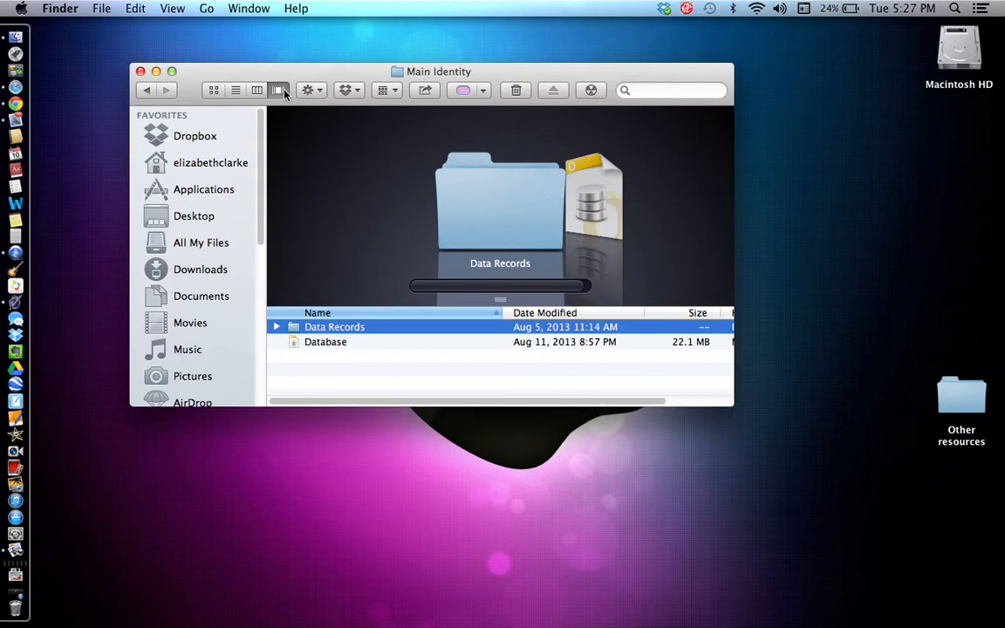
{"action": "left_click", "coordinate": [331, 343]}
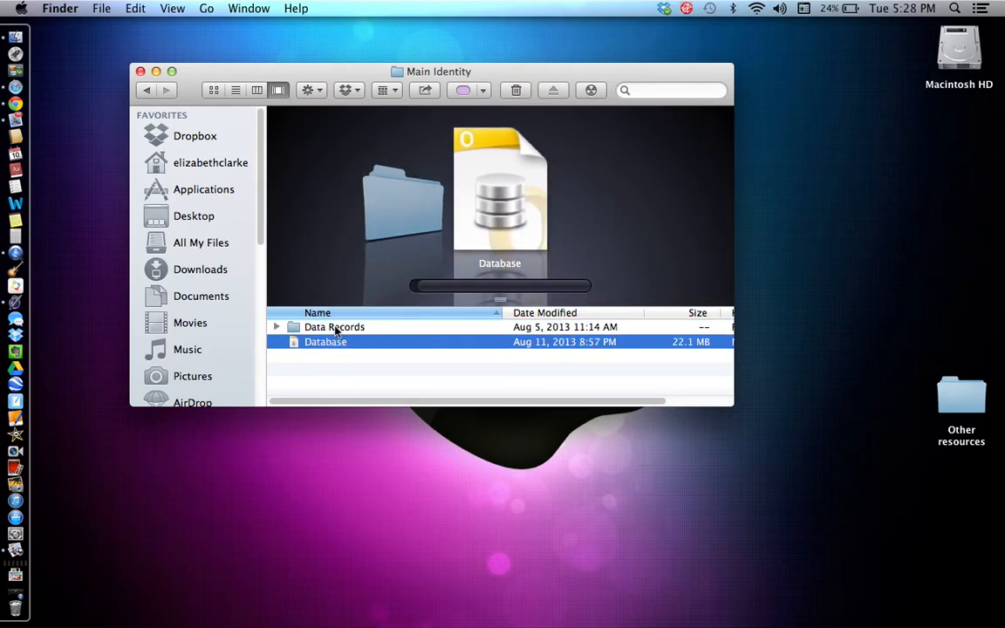
{"action": "left_click", "coordinate": [335, 328]}
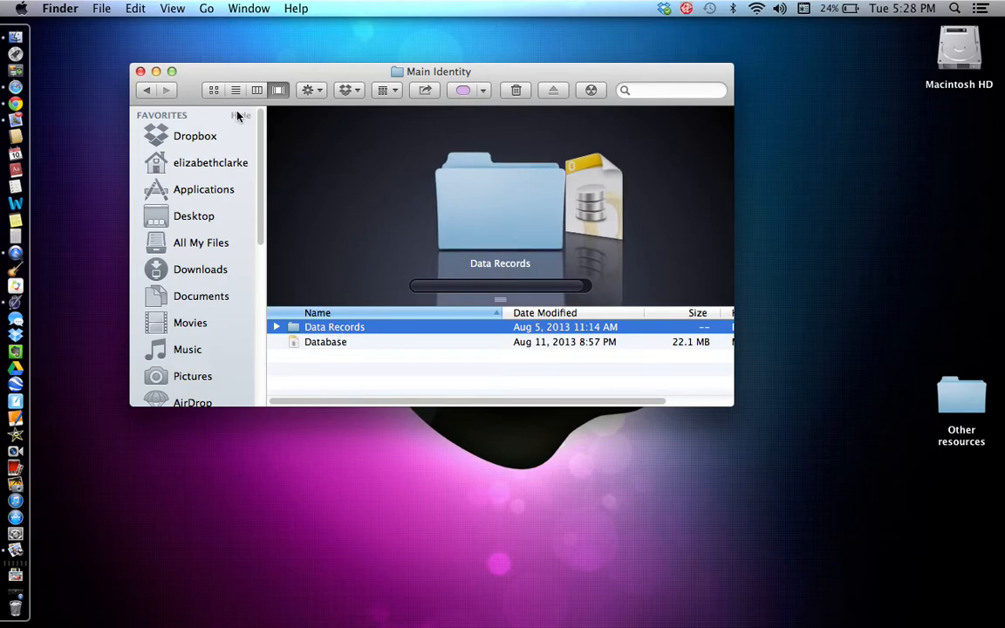
{"action": "left_click", "coordinate": [214, 91]}
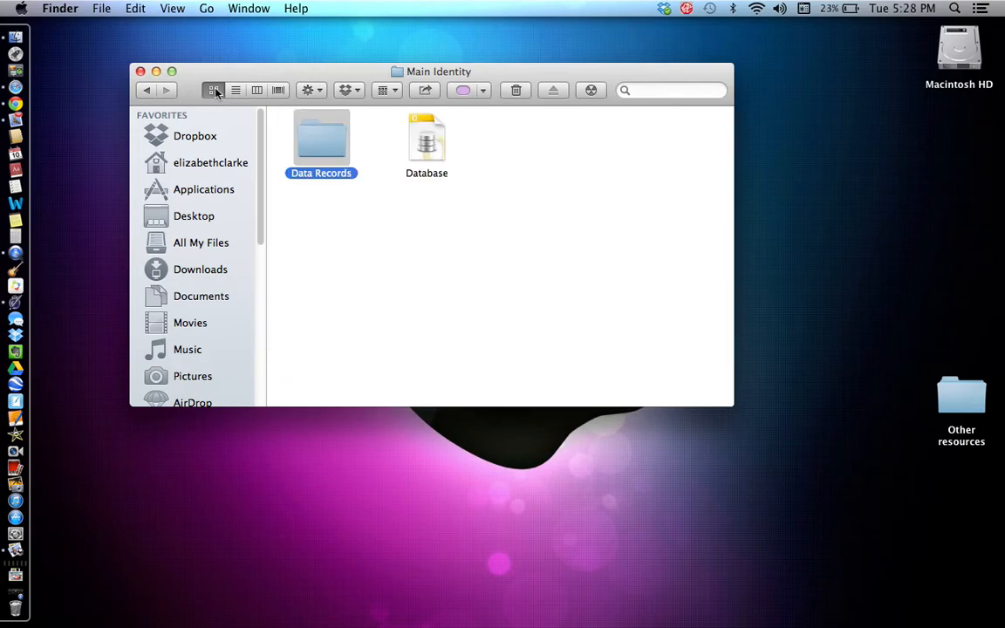
Step: Return to the Documents folder and view its contents as a list and as icons
{"action": "left_click", "coordinate": [209, 299]}
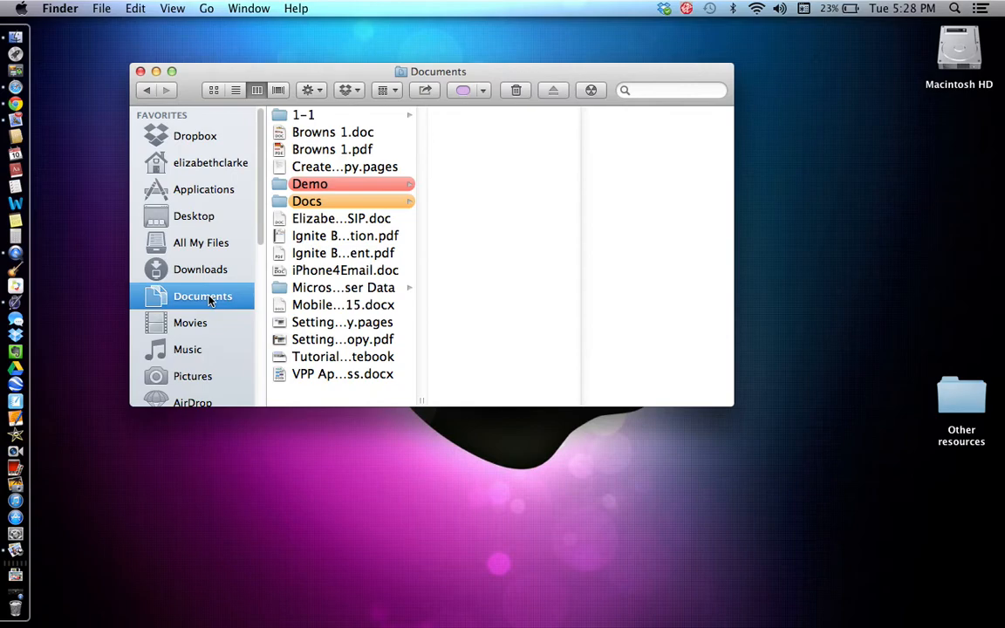
{"action": "left_click", "coordinate": [237, 91]}
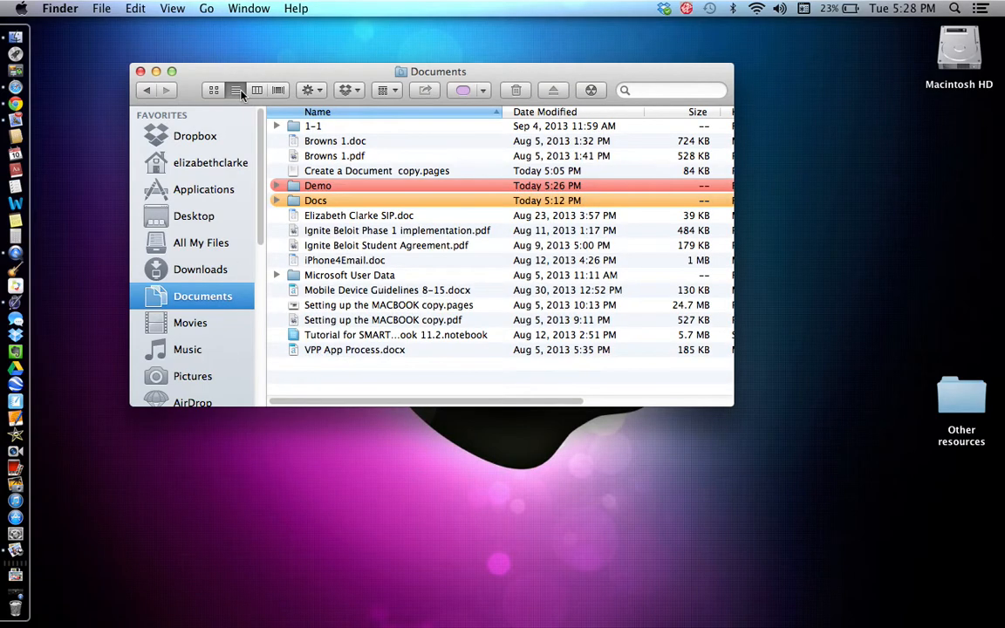
{"action": "left_click", "coordinate": [214, 89]}
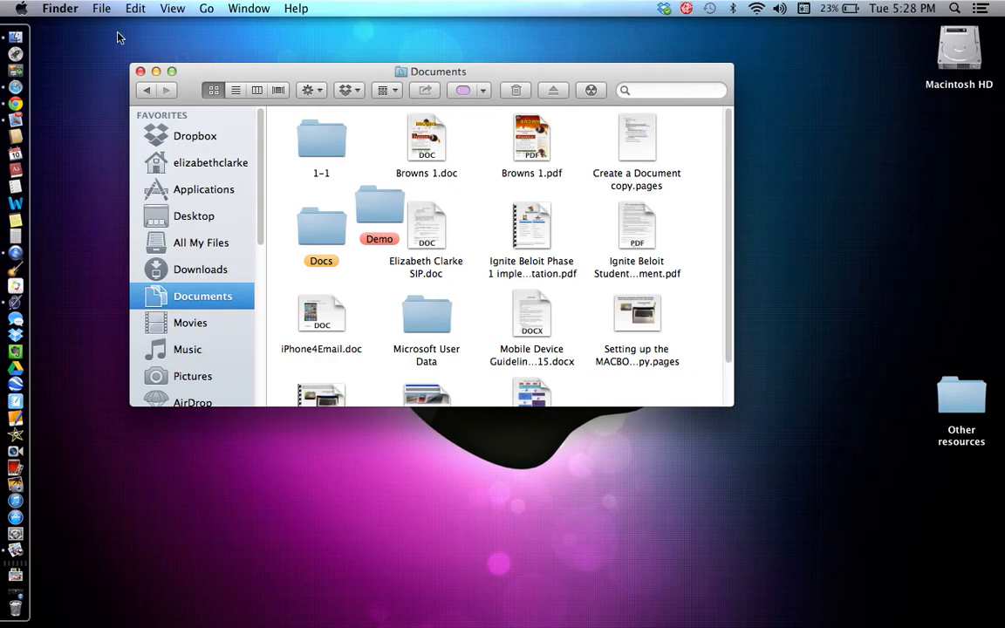
Step: Switch to Pages, open Untitled.pages from the Demo folder in Documents to view it, and close the document
{"action": "left_click", "coordinate": [15, 305]}
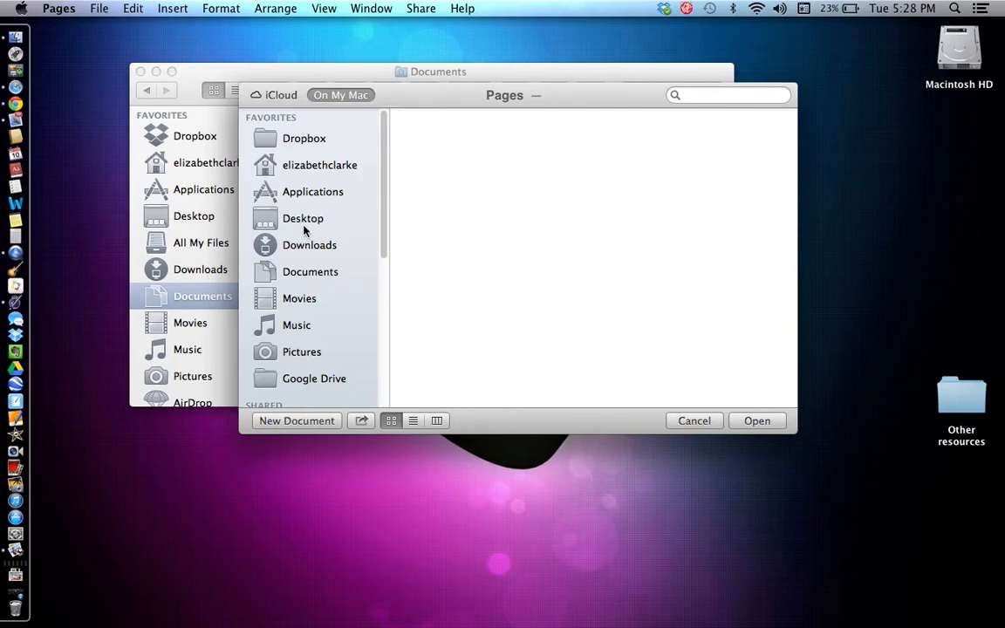
{"action": "left_click", "coordinate": [307, 275]}
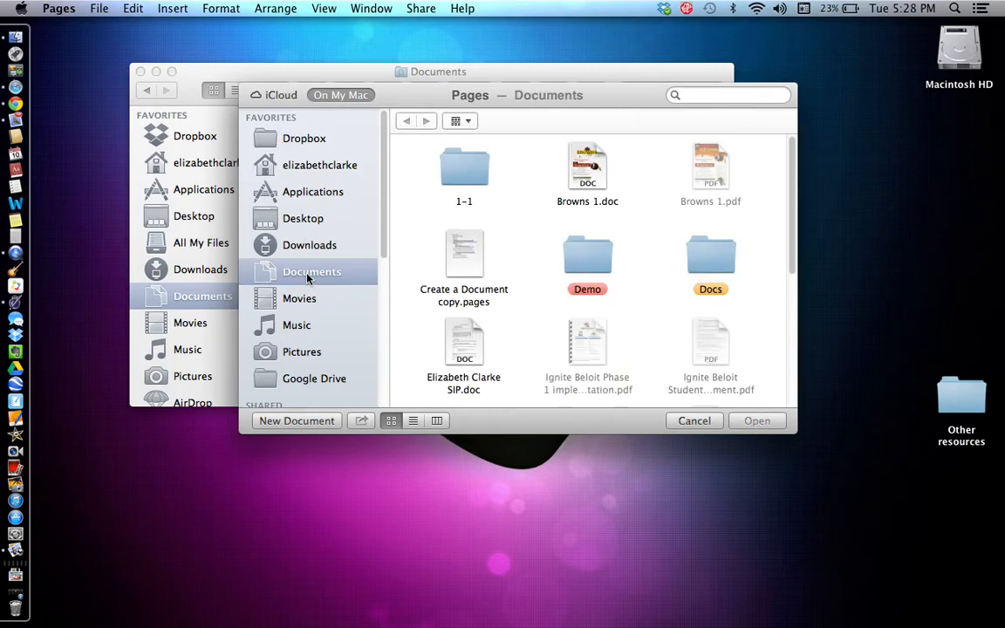
{"action": "double_click", "coordinate": [589, 257]}
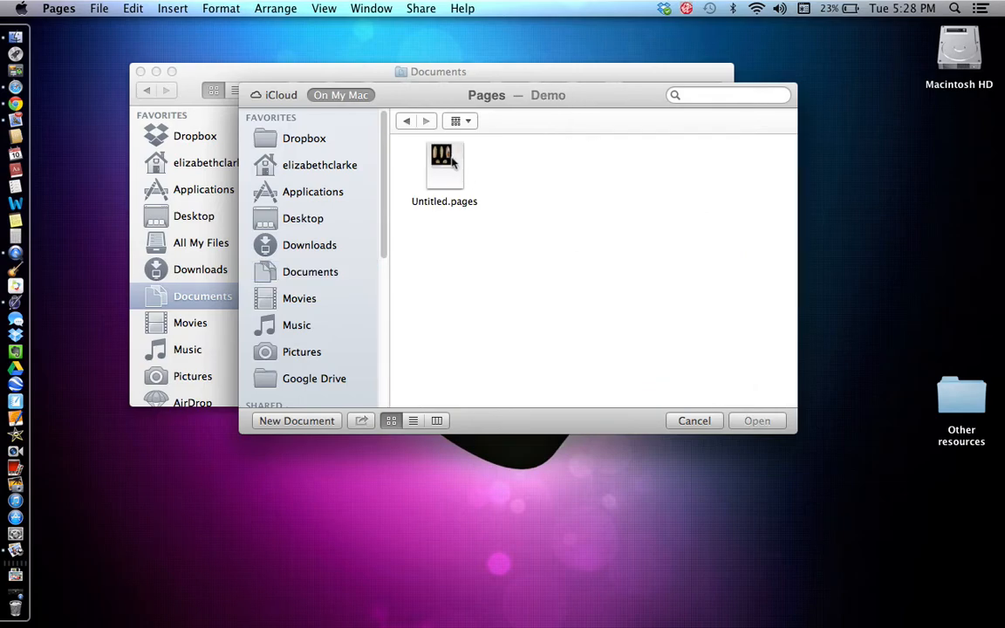
{"action": "left_click", "coordinate": [451, 168]}
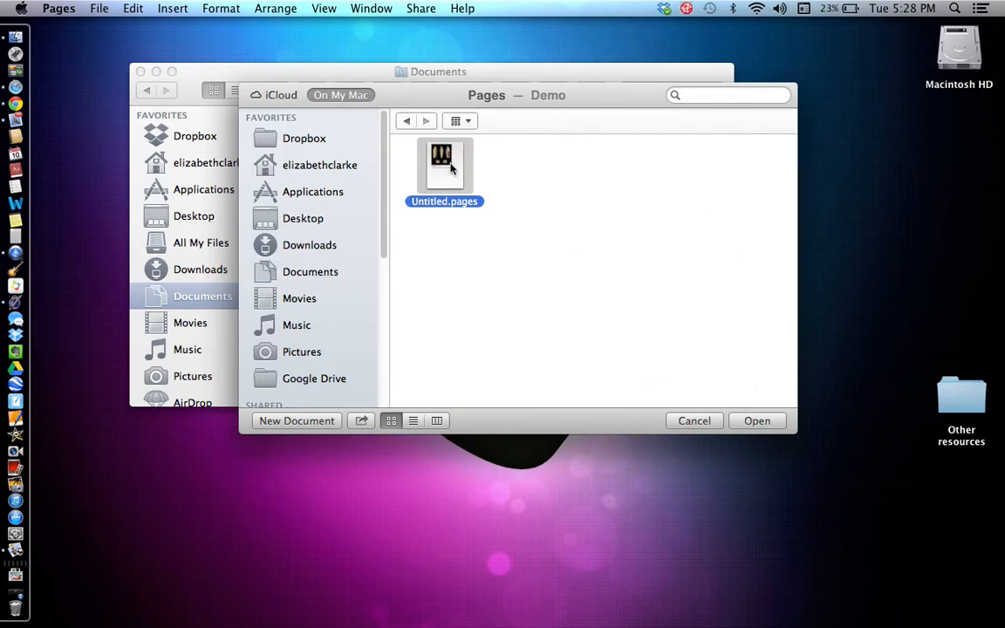
{"action": "left_click", "coordinate": [760, 426]}
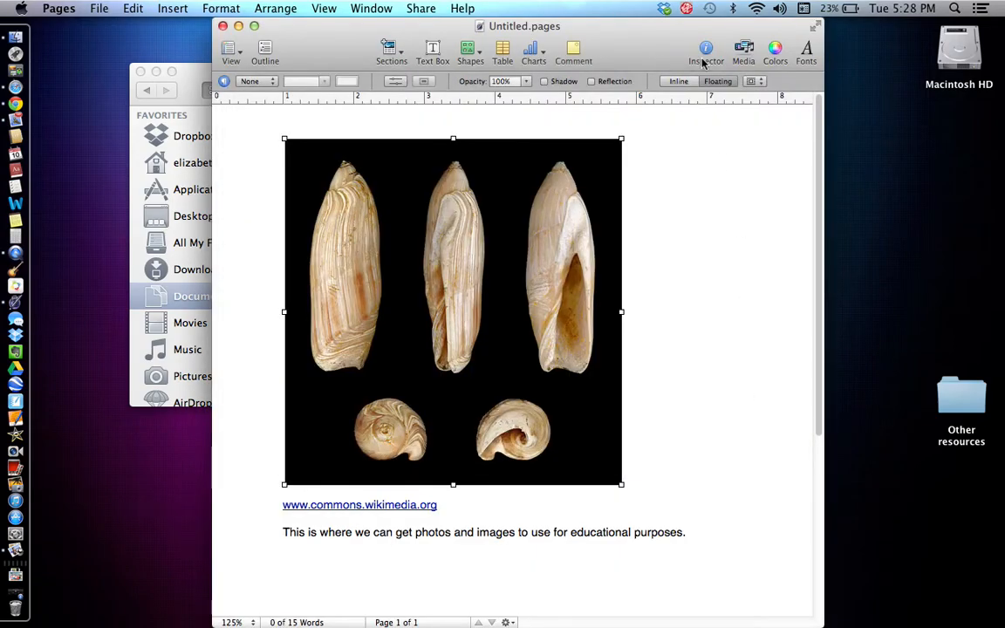
{"action": "left_click", "coordinate": [223, 27]}
Step: Create a new document from the Blank Canvas page layout template
{"action": "left_click", "coordinate": [100, 8]}
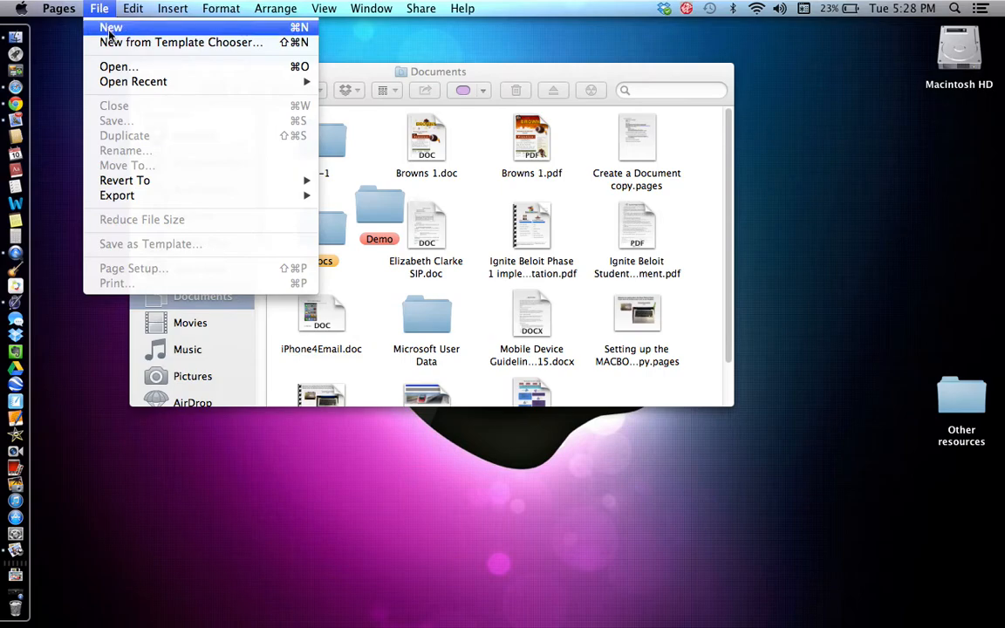
{"action": "left_click", "coordinate": [110, 29]}
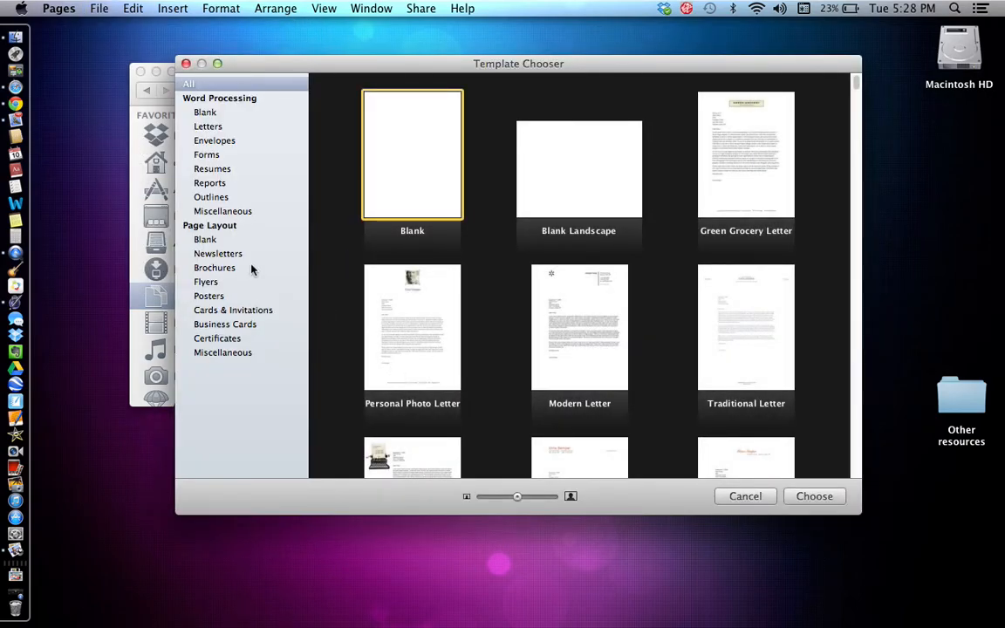
{"action": "left_click", "coordinate": [206, 241]}
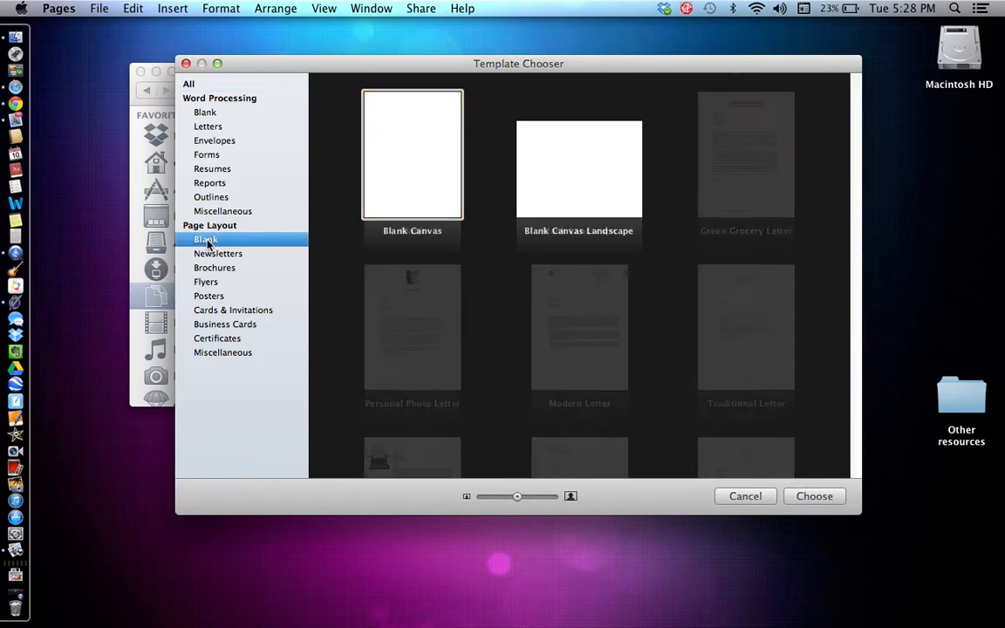
{"action": "left_click", "coordinate": [404, 169]}
{"action": "double_click", "coordinate": [404, 169]}
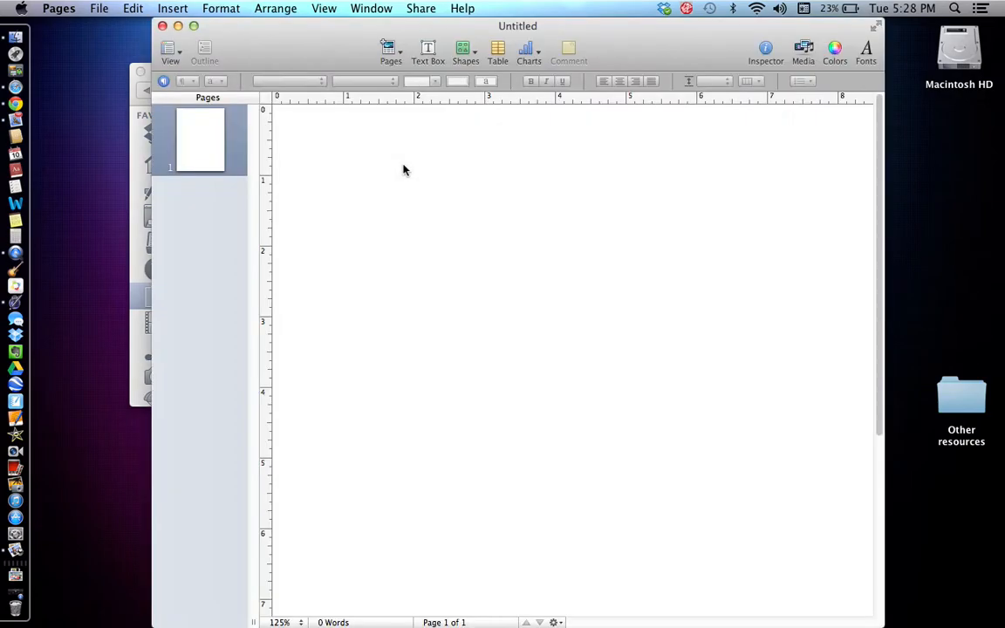
Step: Insert the blue Abstract background photo from the iPhoto library onto the page and move the Media browser lower
{"action": "left_click", "coordinate": [804, 51]}
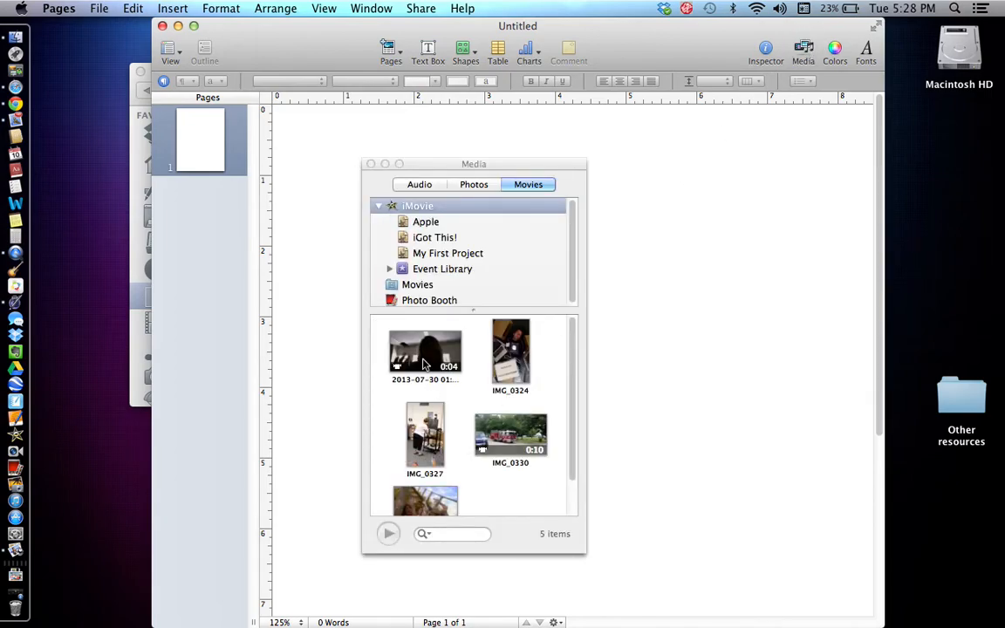
{"action": "scroll", "coordinate": [522, 459], "scroll_direction": "down", "scroll_amount": 1}
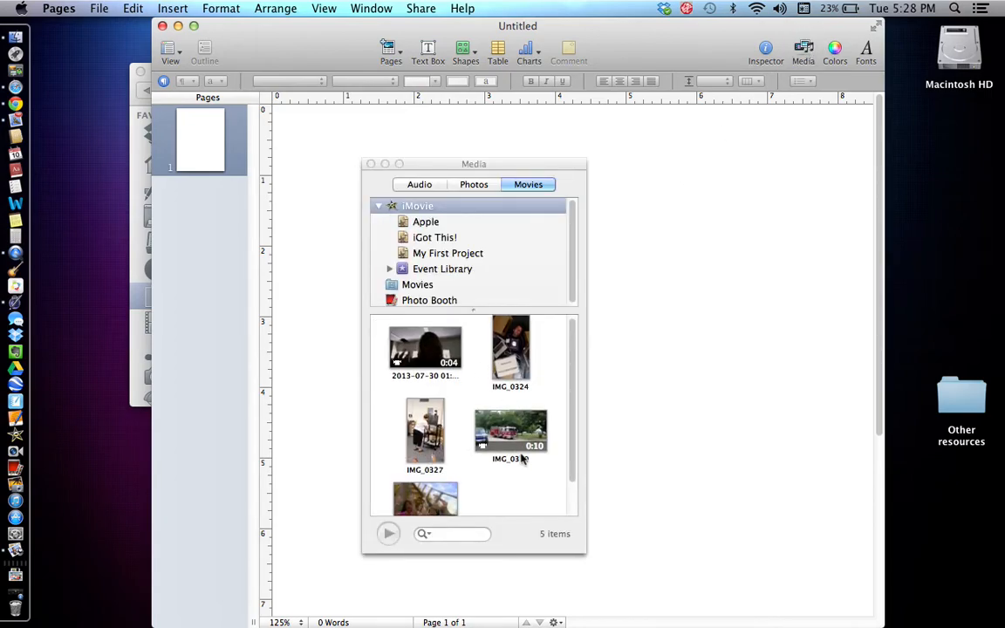
{"action": "left_click", "coordinate": [475, 185]}
{"action": "left_click_drag", "start_coordinate": [414, 362], "coordinate": [698, 253]}
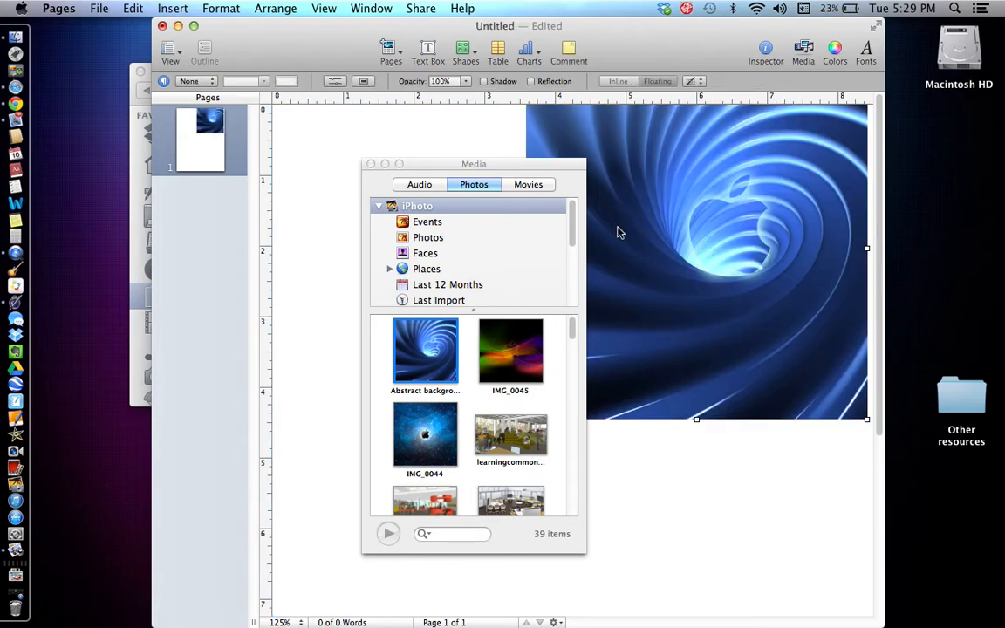
{"action": "left_click_drag", "start_coordinate": [432, 163], "coordinate": [613, 400]}
{"action": "left_click", "coordinate": [303, 128]}
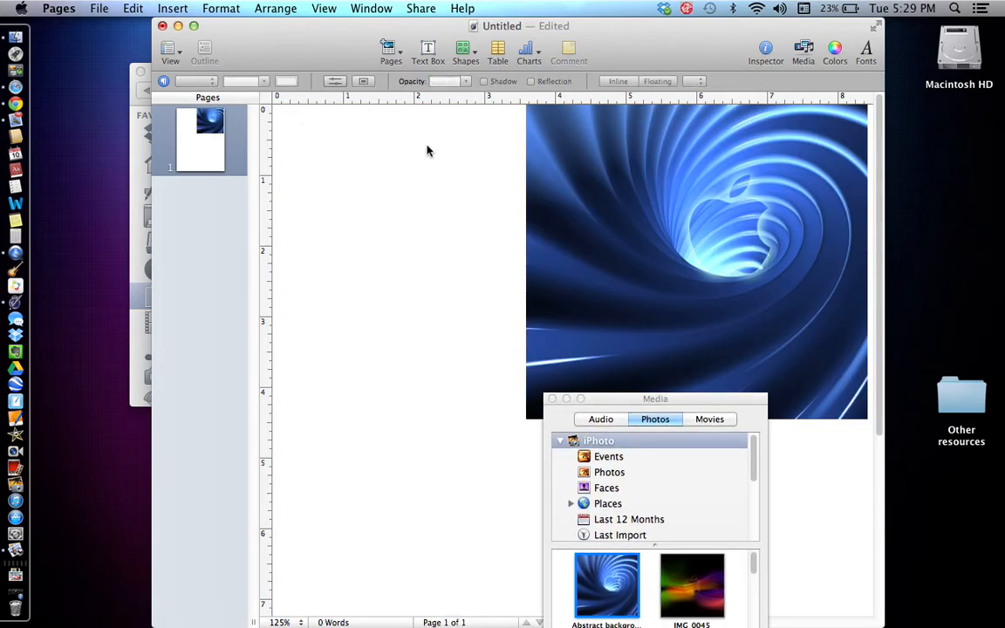
Step: Add a text box reading "jhdfjhsdfhldjhf" in the page's upper-left corner, close the Media browser, and shift the image toward the page's middle
{"action": "left_click", "coordinate": [428, 53]}
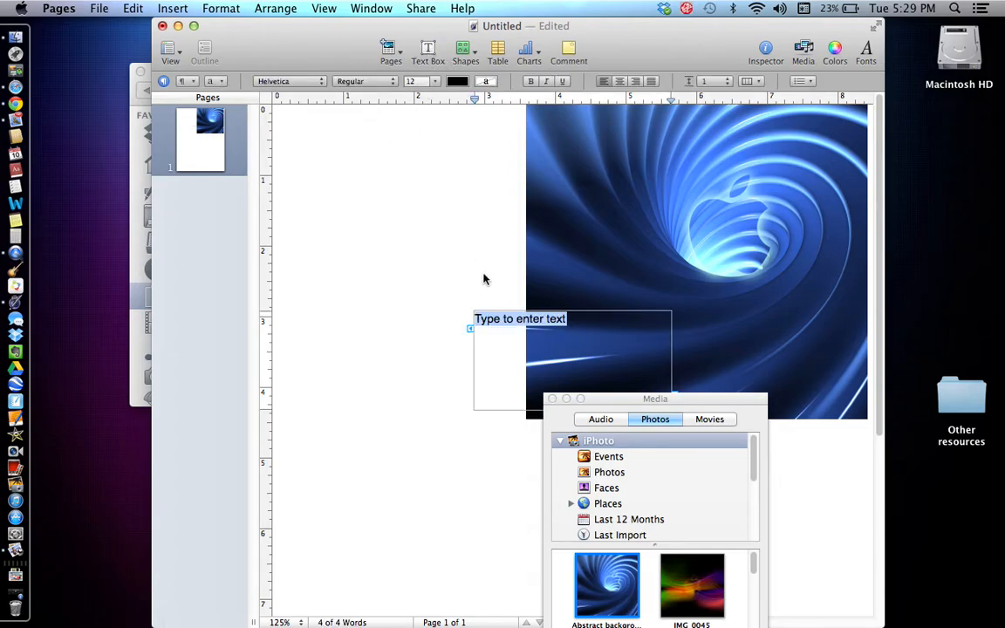
{"action": "type", "text": "jhdfjhsdfhdjh"}
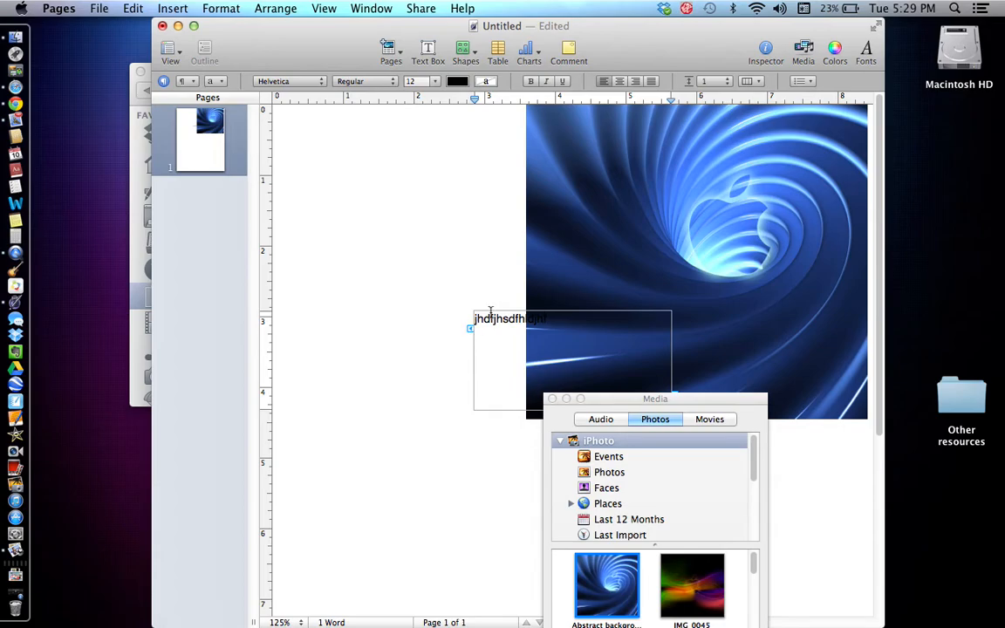
{"action": "left_click_drag", "start_coordinate": [493, 317], "coordinate": [457, 303]}
{"action": "left_click", "coordinate": [551, 398]}
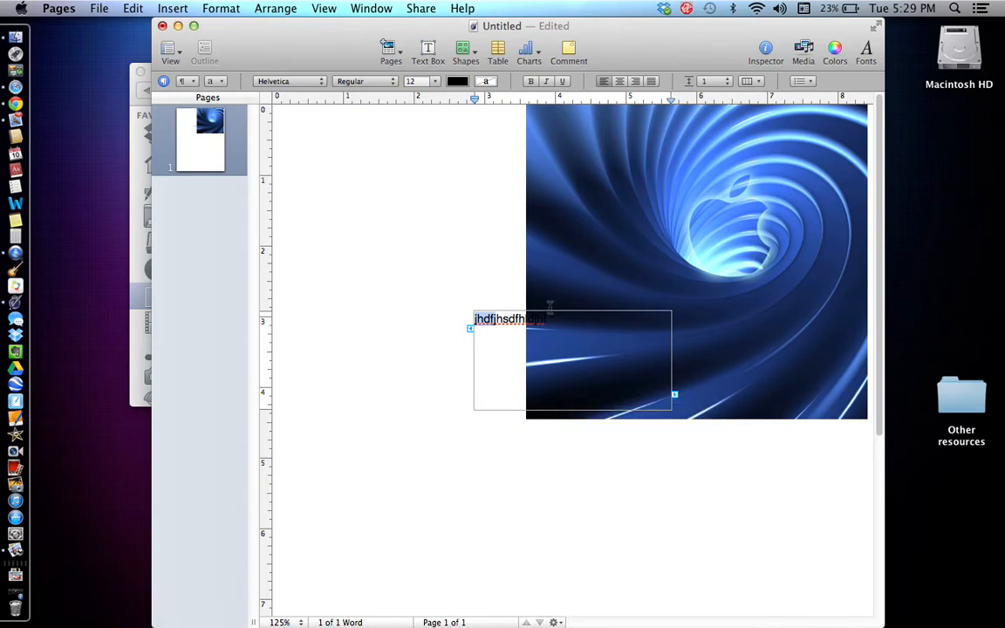
{"action": "left_click_drag", "start_coordinate": [549, 314], "coordinate": [372, 128]}
{"action": "left_click_drag", "start_coordinate": [555, 176], "coordinate": [519, 231]}
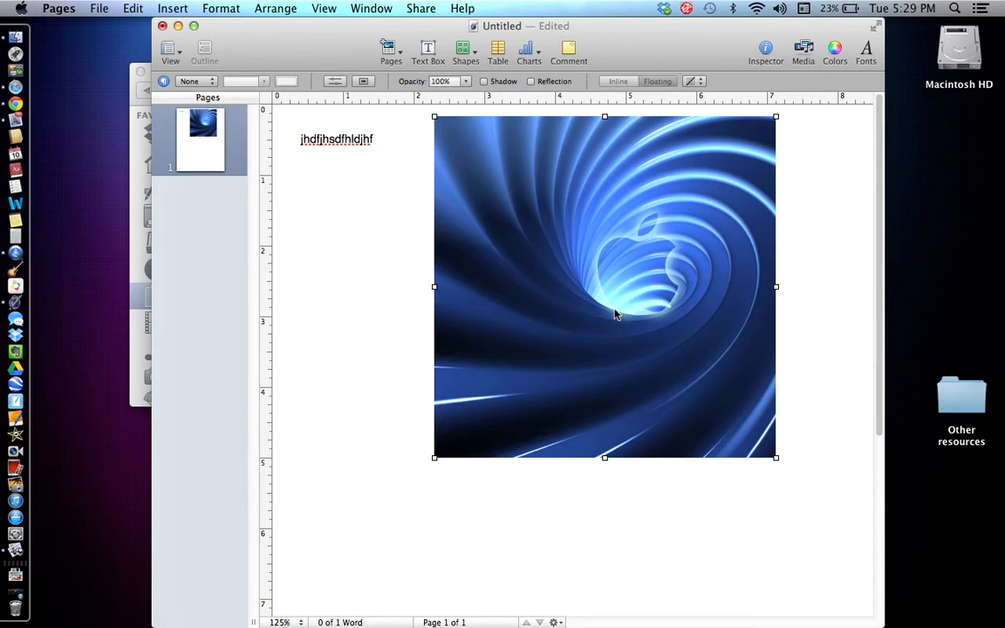
{"action": "right_click", "coordinate": [563, 344]}
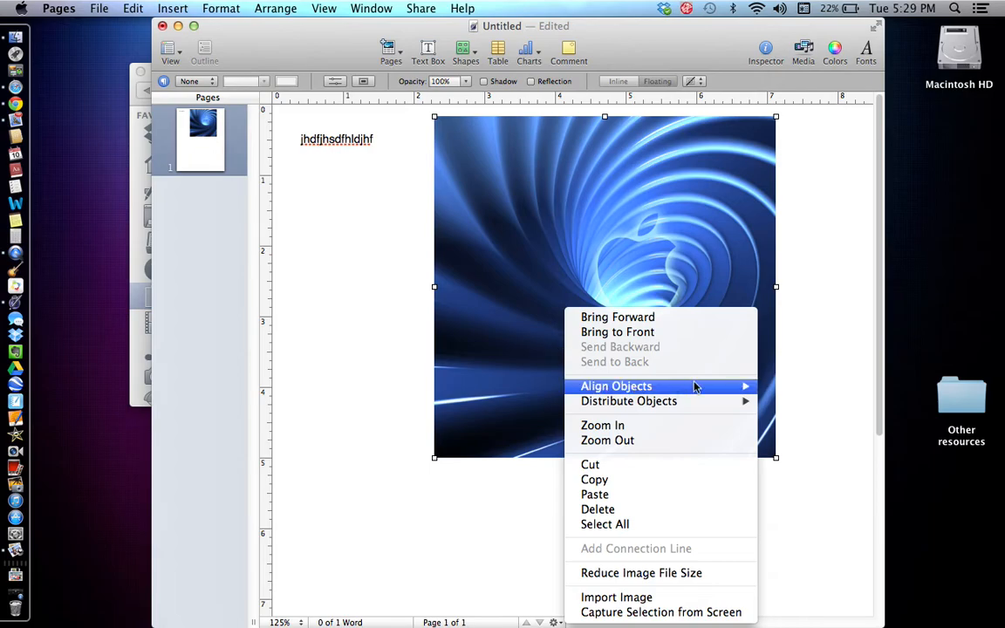
{"action": "left_click", "coordinate": [527, 336]}
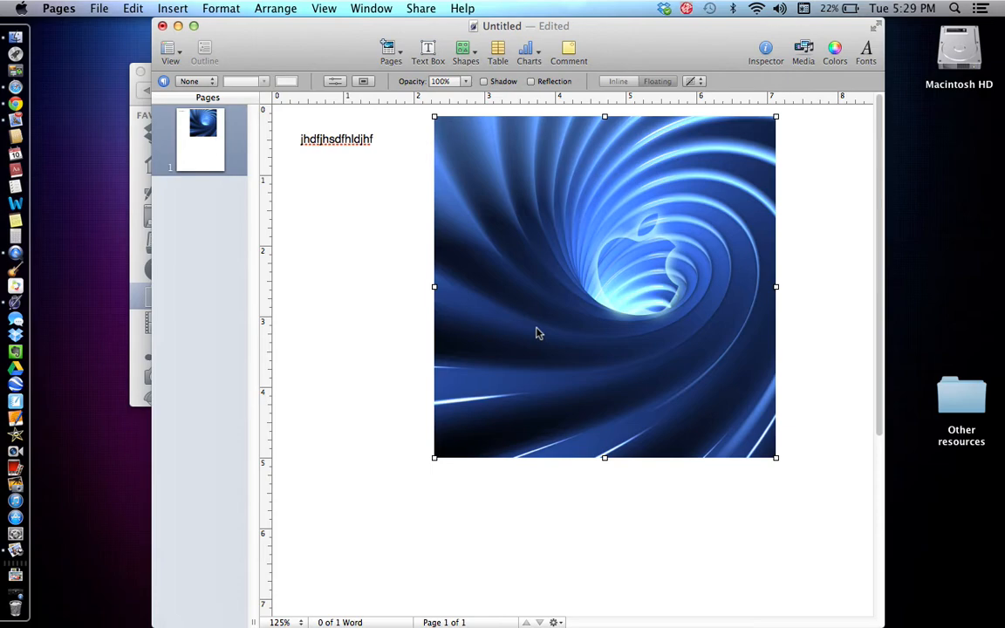
{"action": "right_click", "coordinate": [537, 334]}
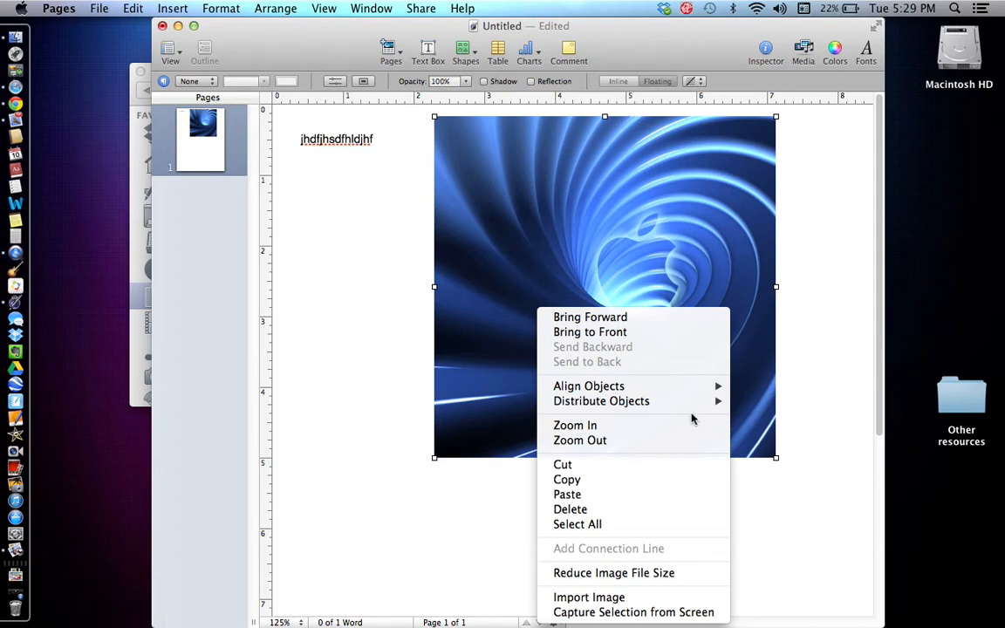
{"action": "left_click", "coordinate": [836, 452]}
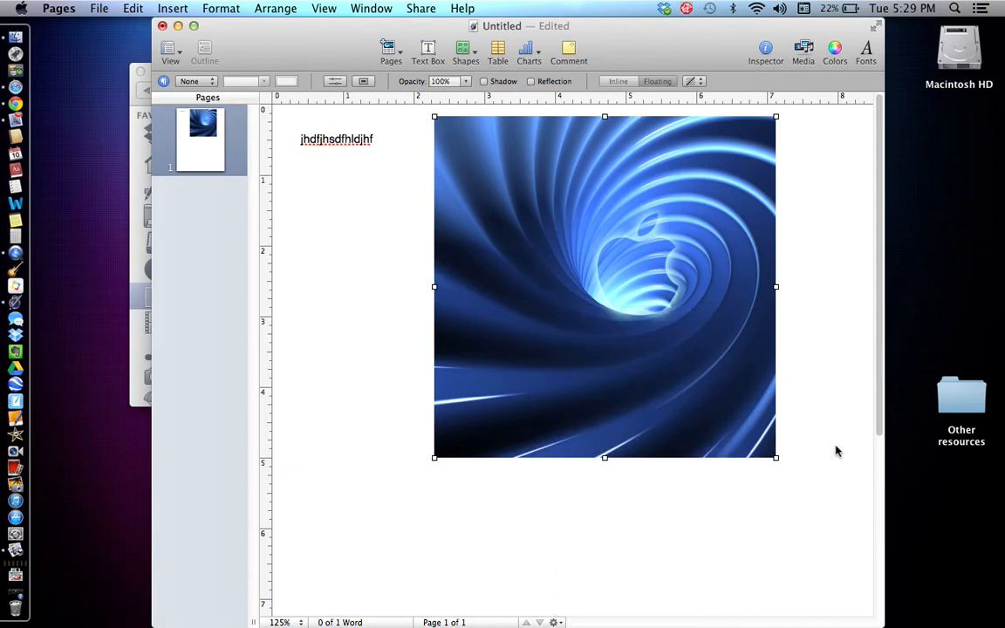
Step: Shrink the blue image to about 3 inches square and reposition it on the right half of the page, below the text
{"action": "left_click", "coordinate": [766, 451]}
{"action": "left_click_drag", "start_coordinate": [775, 457], "coordinate": [602, 334]}
{"action": "left_click_drag", "start_coordinate": [546, 231], "coordinate": [661, 323]}
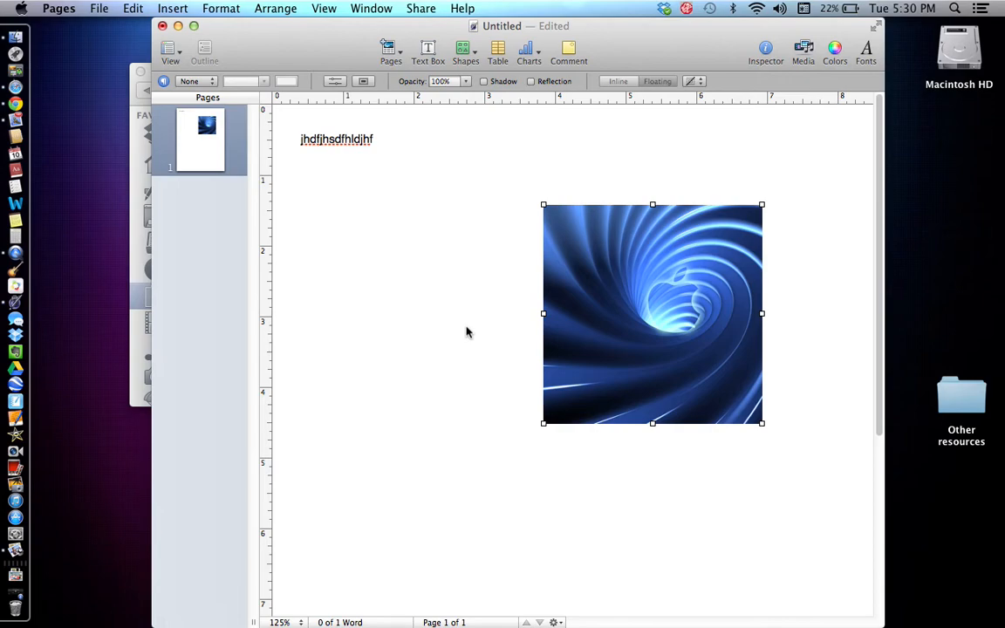
Step: Take a full-screen screenshot and one of the page area, and move the full-screen one into the Other resources folder
{"action": "key", "text": "super+shift+3"}
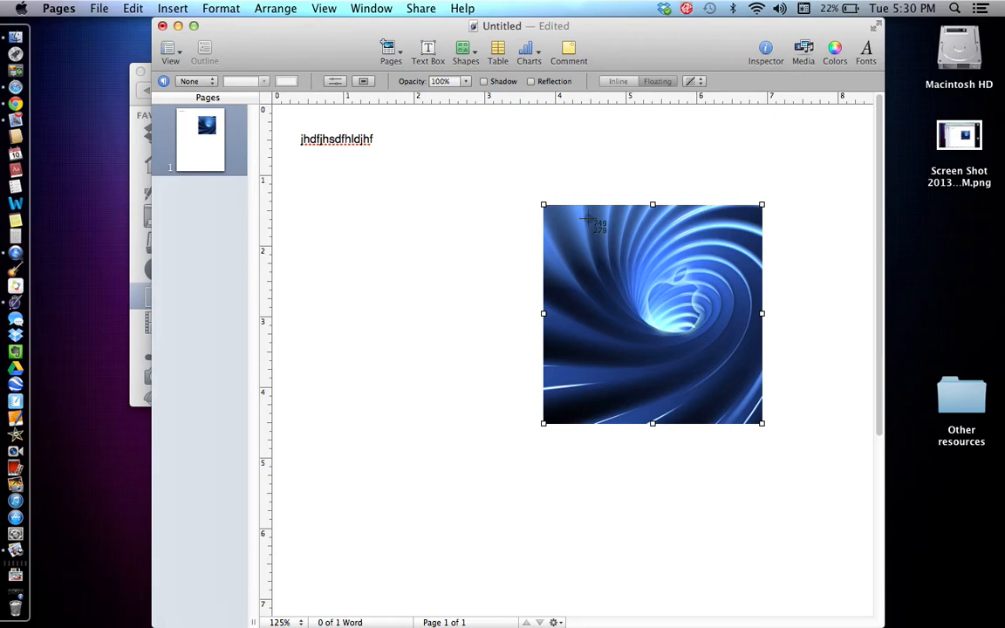
{"action": "left_click_drag", "start_coordinate": [287, 115], "coordinate": [752, 574]}
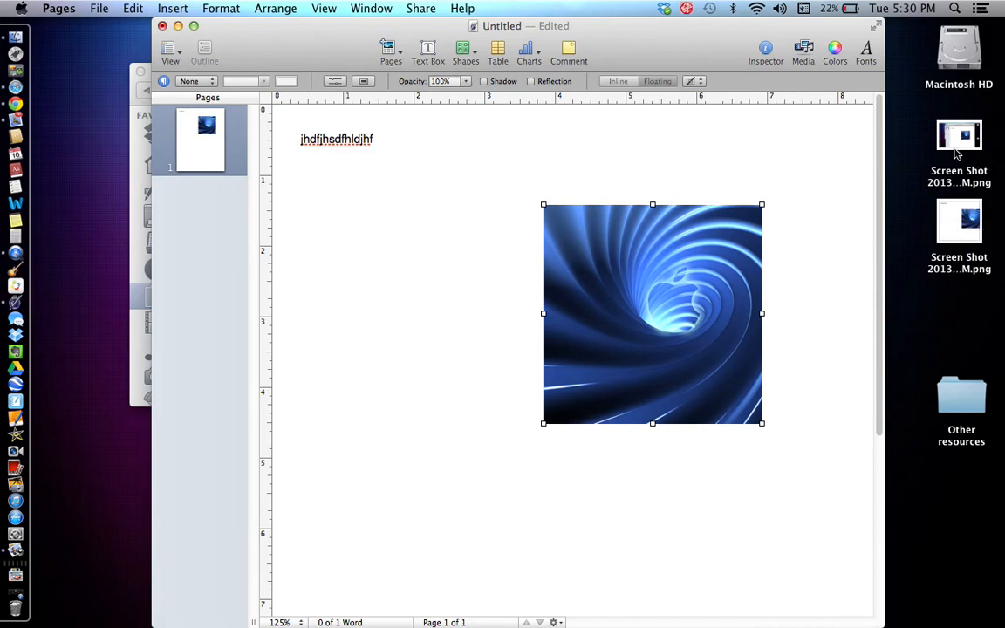
{"action": "left_click_drag", "start_coordinate": [960, 135], "coordinate": [971, 401]}
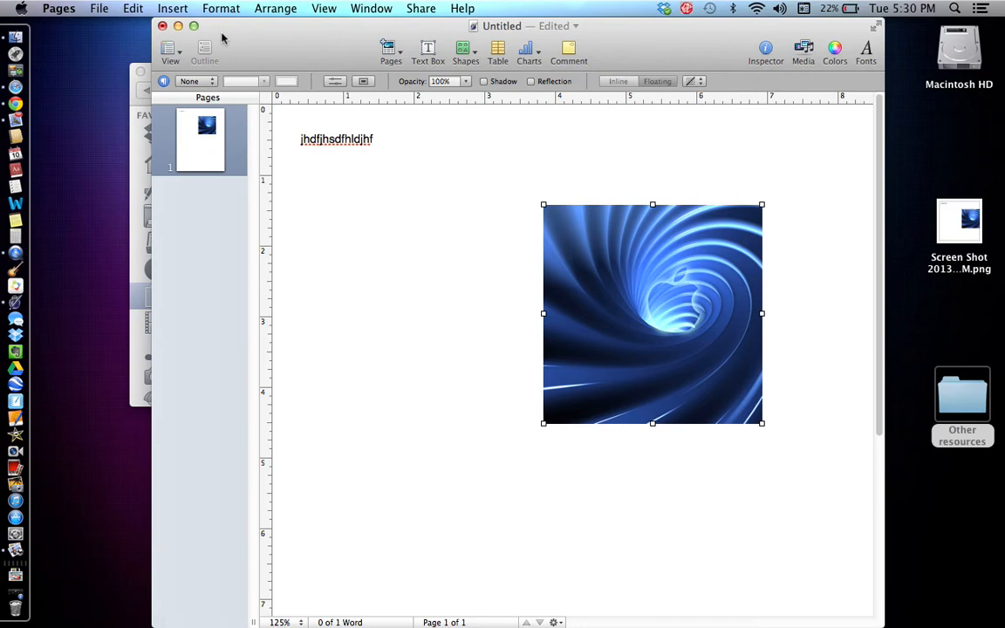
Step: Save the document to the Desktop as Test.pages
{"action": "left_click", "coordinate": [98, 11]}
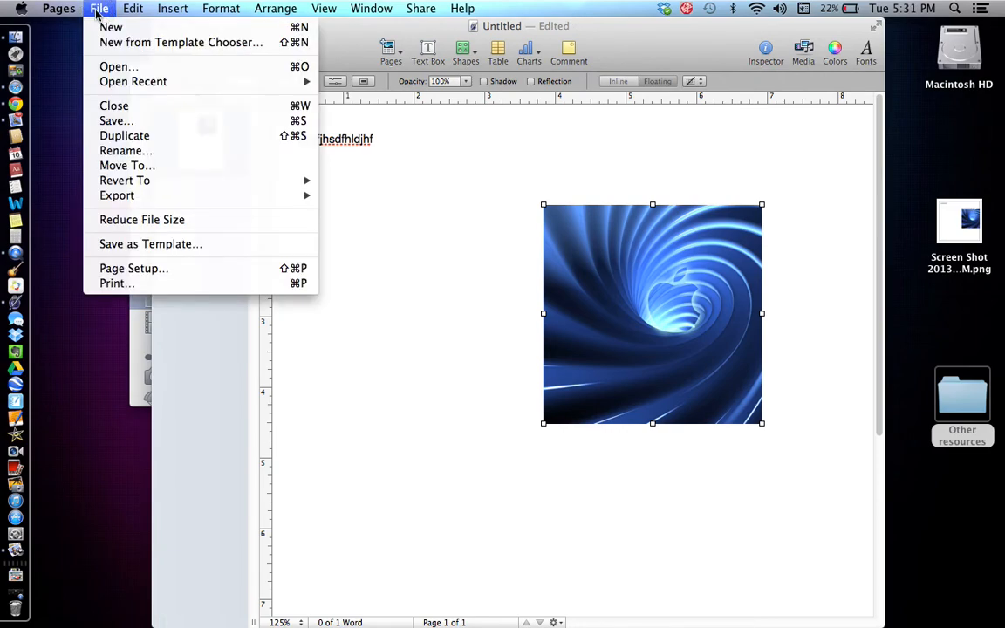
{"action": "left_click", "coordinate": [120, 123]}
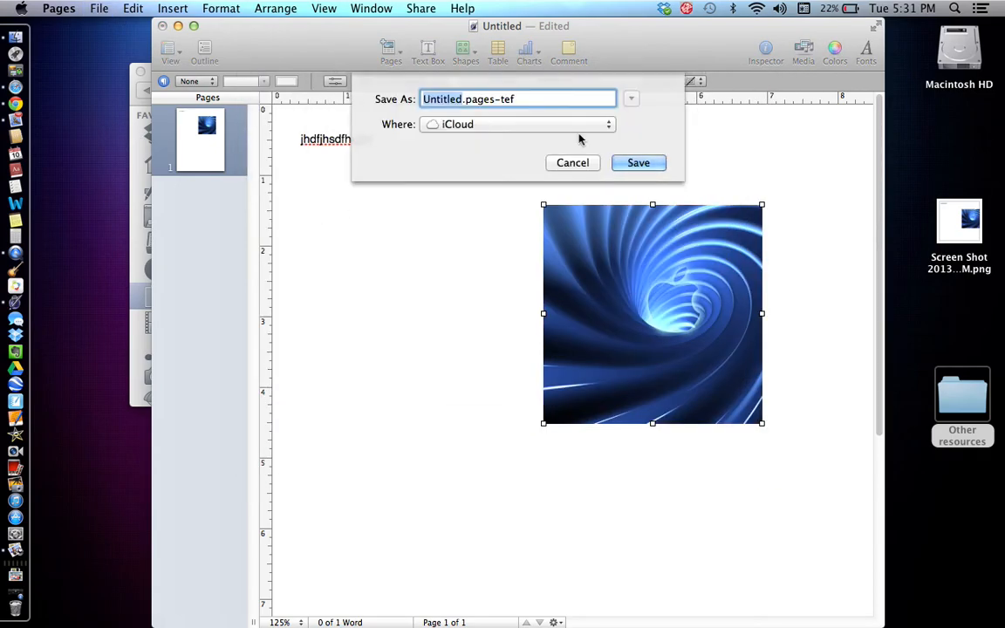
{"action": "left_click", "coordinate": [608, 126]}
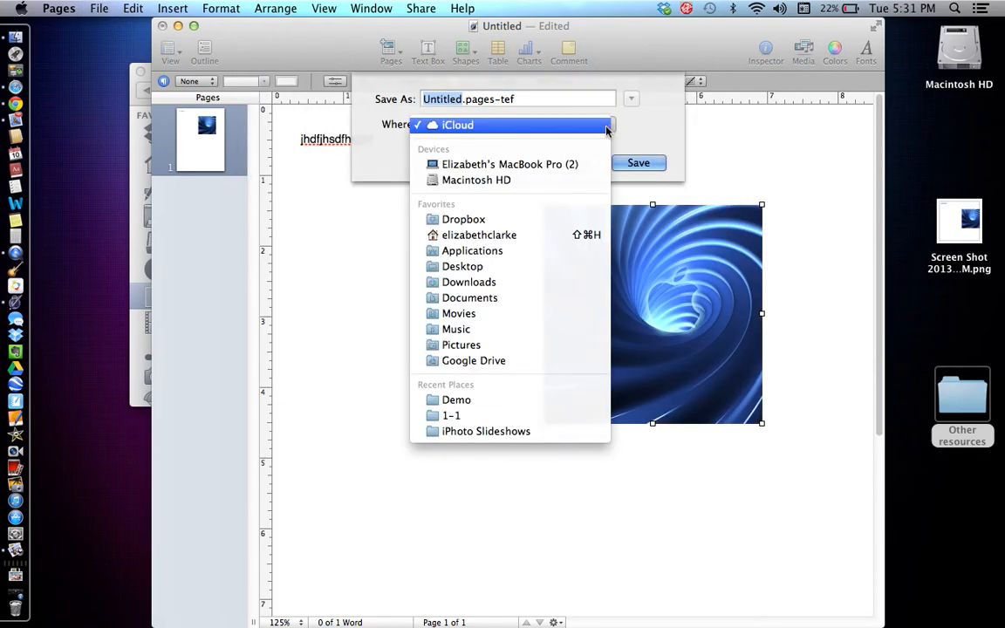
{"action": "left_click", "coordinate": [520, 269]}
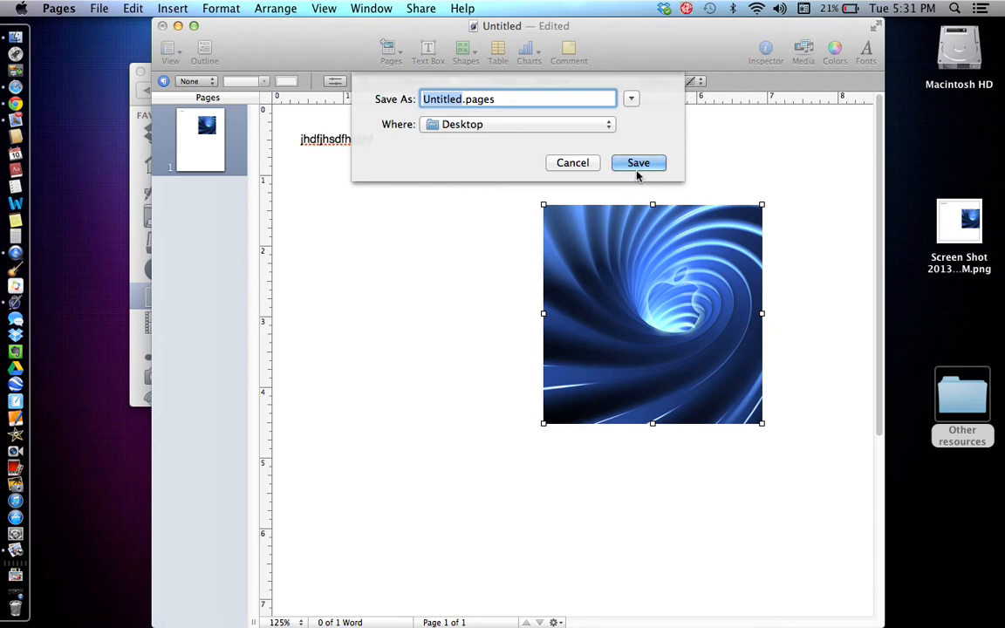
{"action": "type", "text": "Test"}
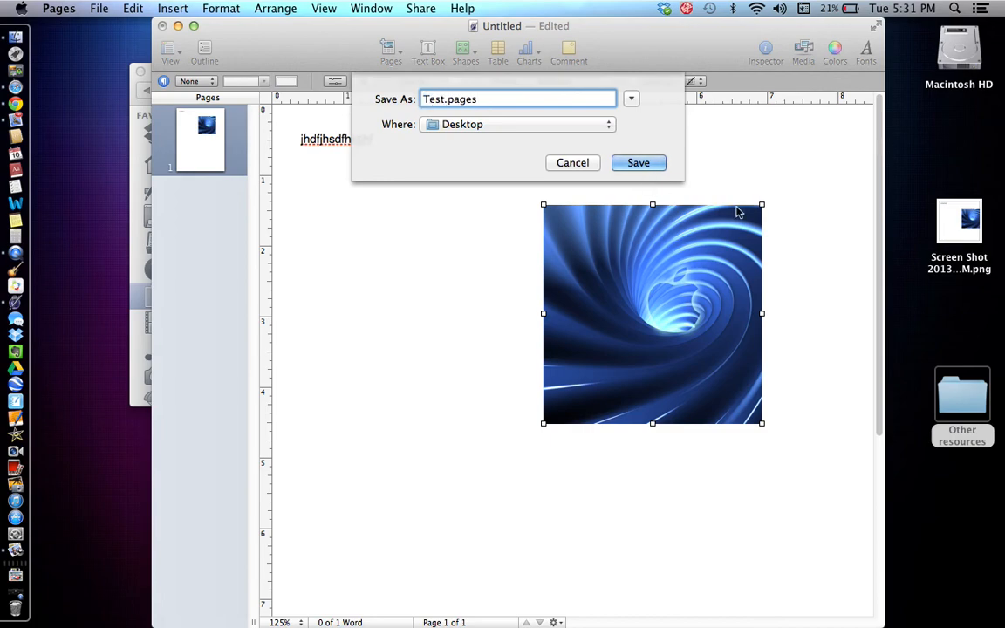
{"action": "left_click", "coordinate": [649, 166]}
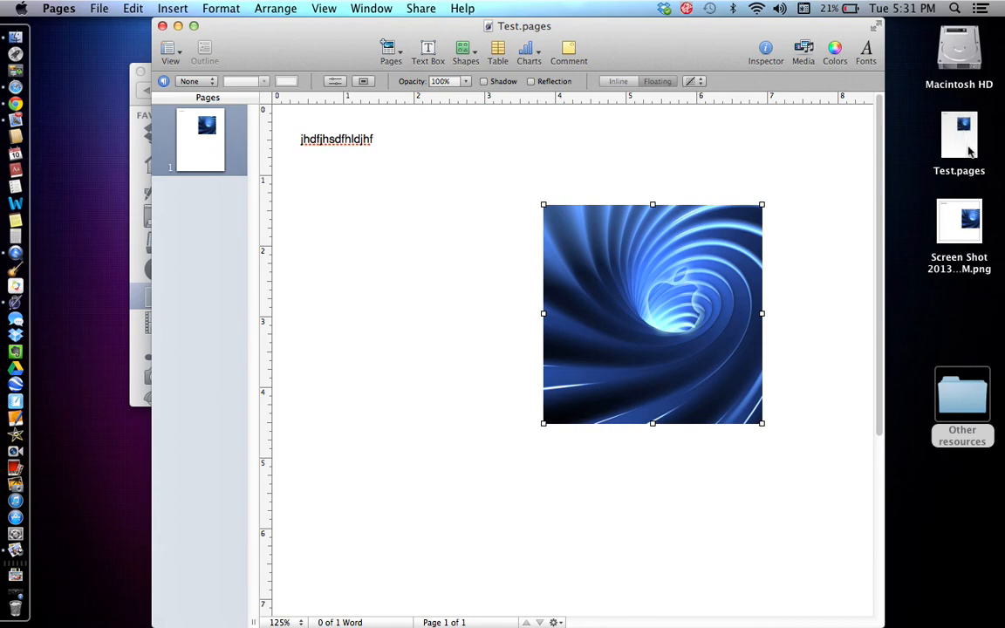
Step: Move the Test.pages file from the desktop to the Trash and shift the document window down to uncover the Documents window
{"action": "left_click_drag", "start_coordinate": [968, 150], "coordinate": [15, 614]}
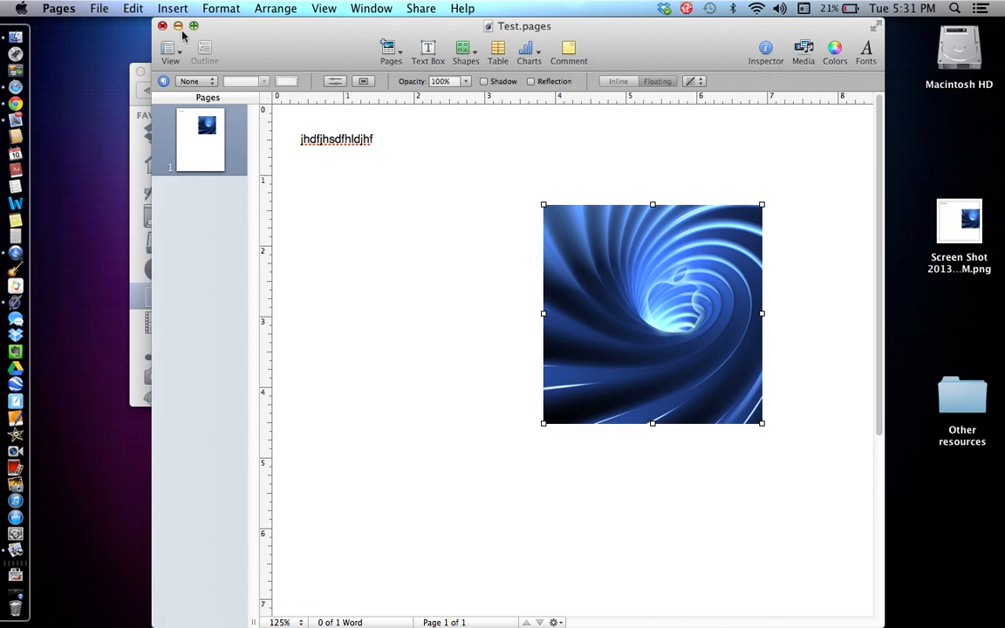
{"action": "left_click_drag", "start_coordinate": [250, 40], "coordinate": [233, 189]}
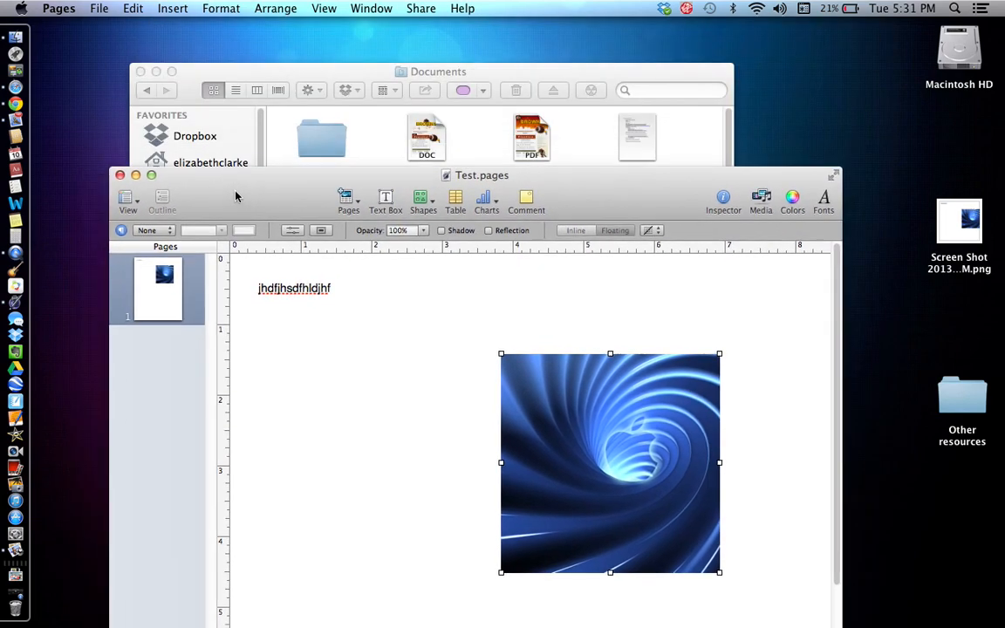